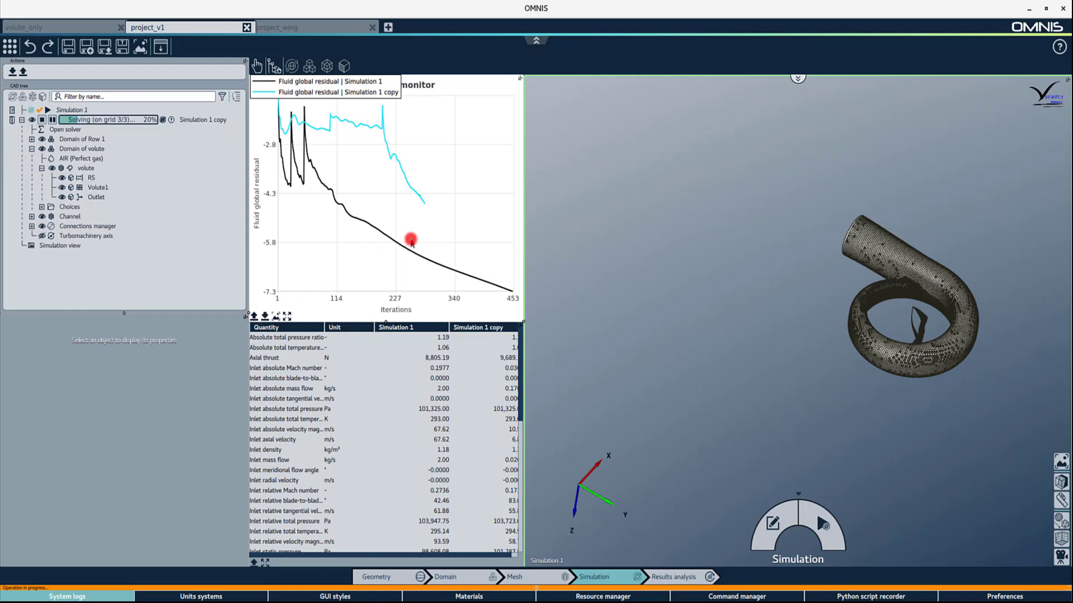
- Restrict the convergence monitor to Simulation 1's residual curve by hiding Simulation 1 copy
left_click(411, 240)
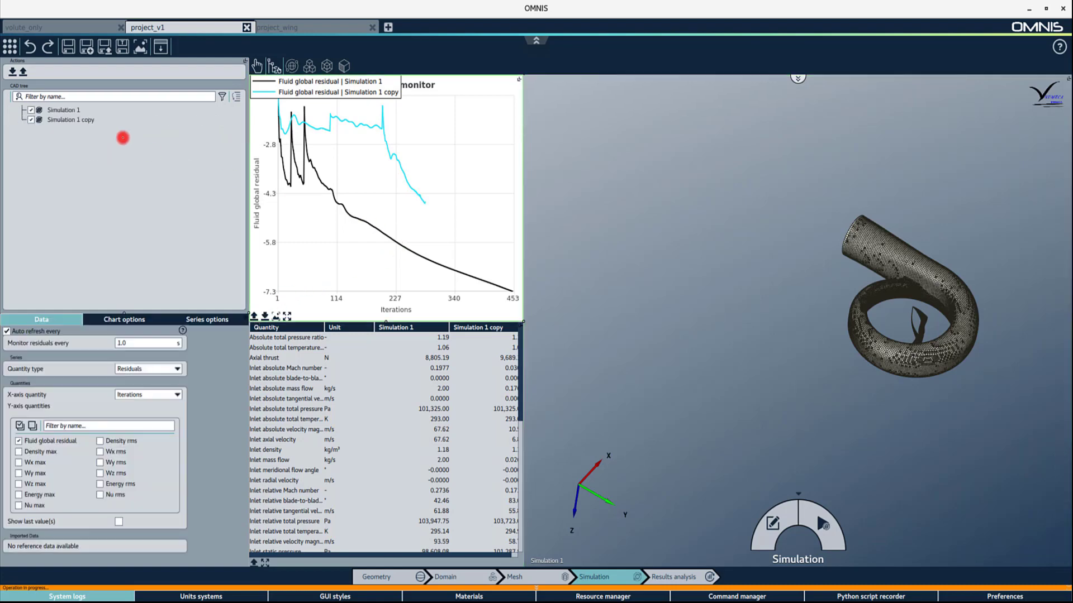
left_click(32, 109)
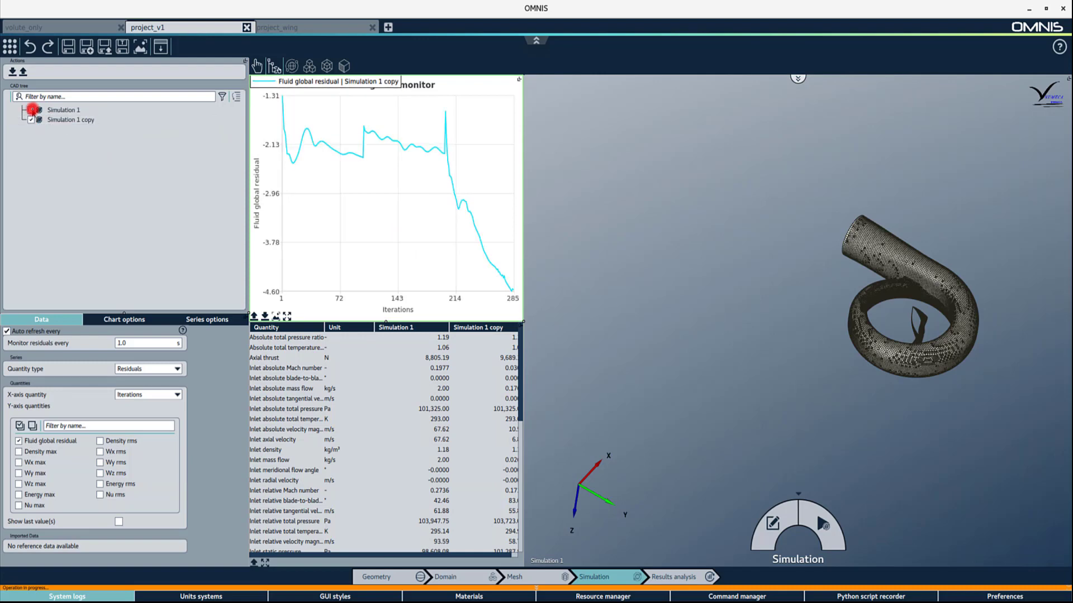
left_click(32, 110)
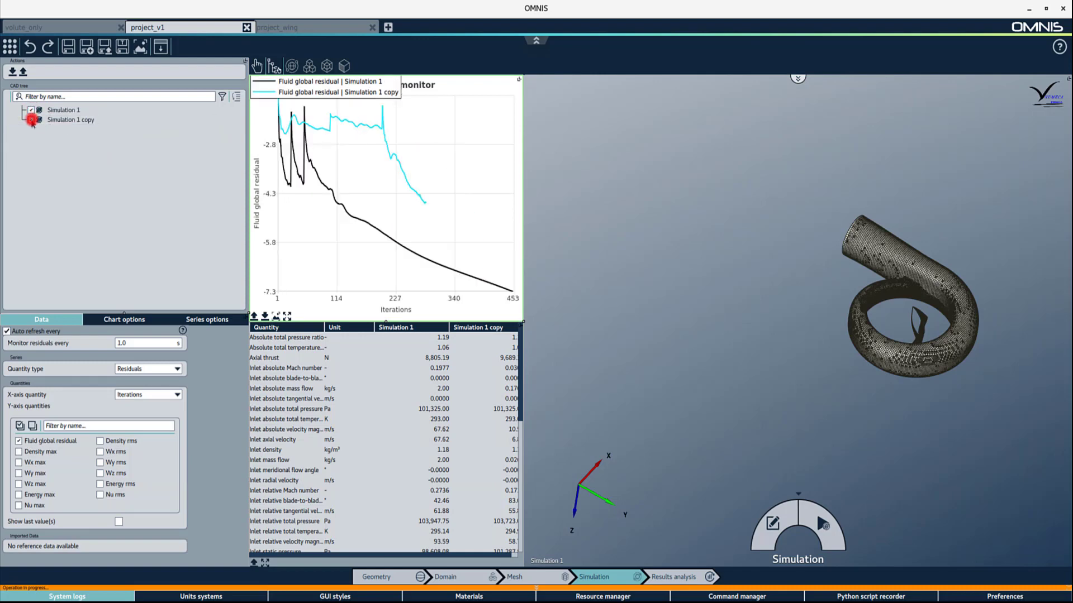
left_click(32, 120)
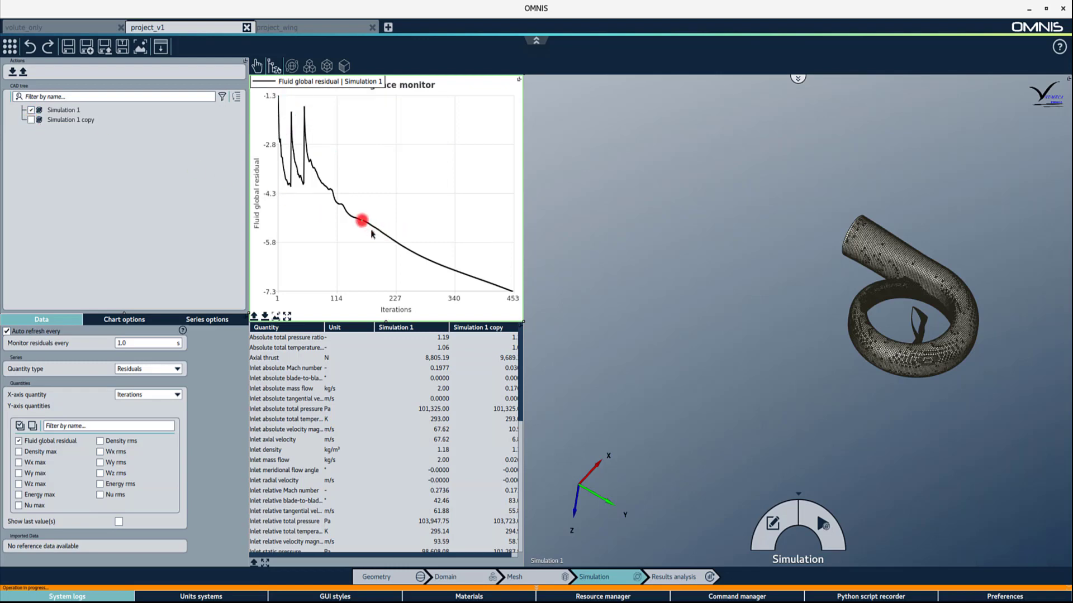
- Reposition the legend of the convergence monitor chart just below the chart title
scroll(329, 196, "up", 1)
scroll(335, 196, "up", 3)
scroll(366, 196, "up", 3)
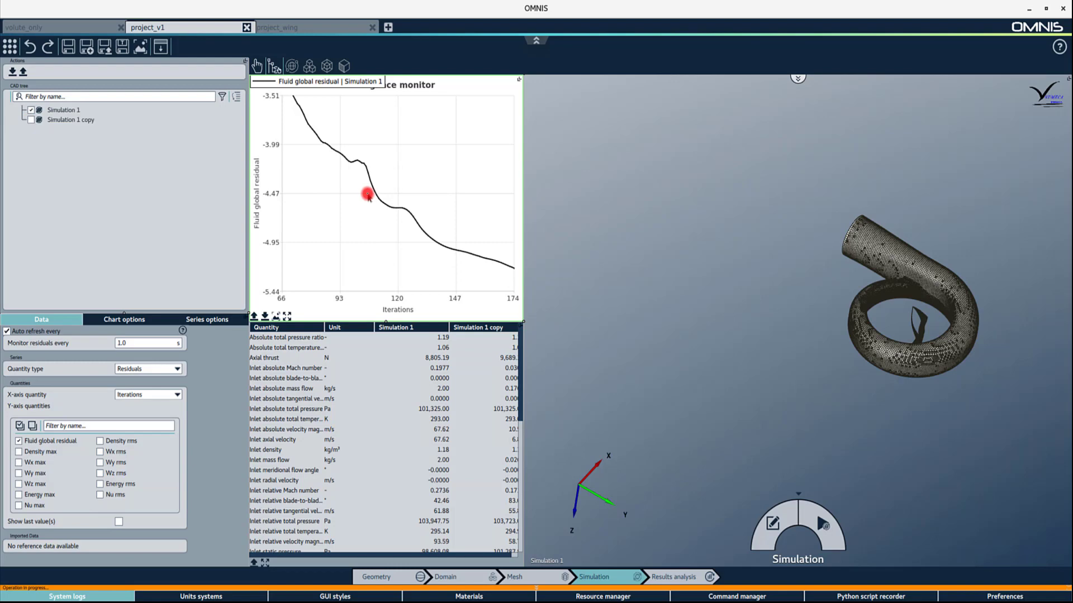
scroll(367, 194, "down", 5)
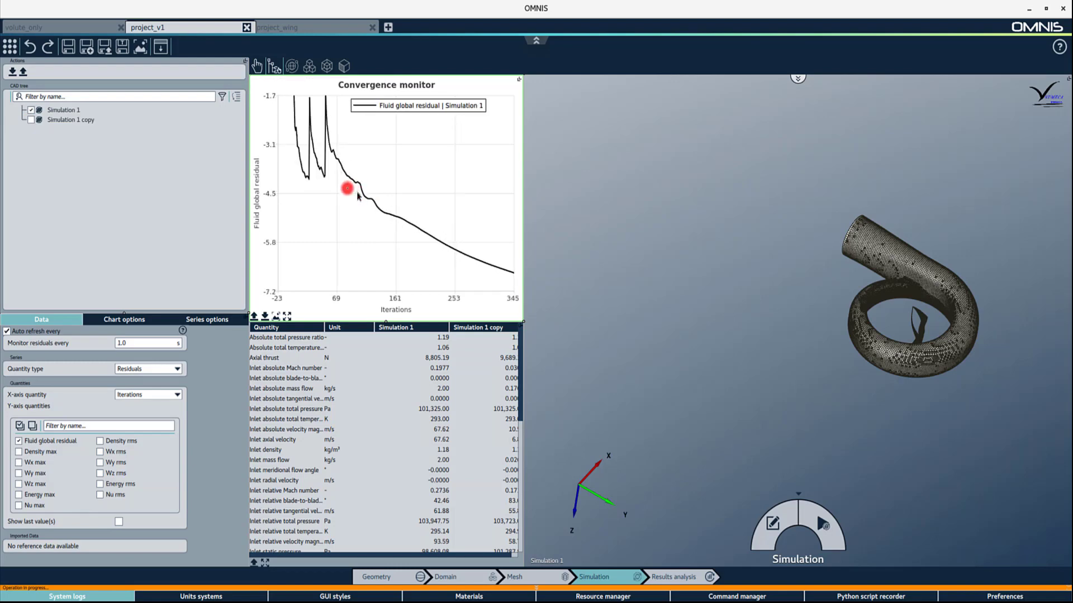
scroll(376, 212, "up", 4)
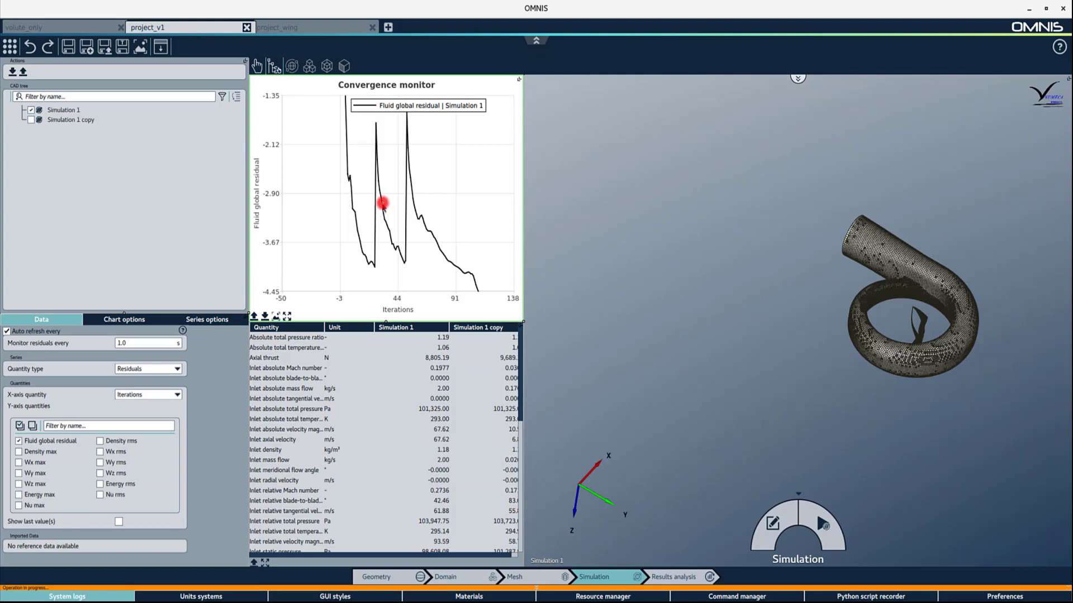
mouse_move(382, 203)
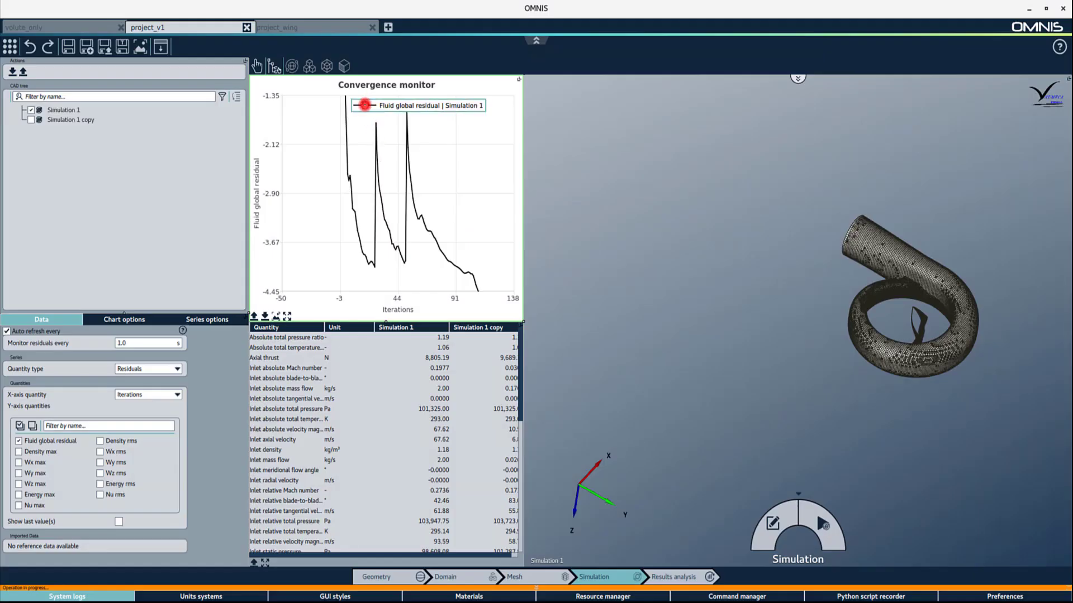
left_click_drag(334, 195, 331, 232)
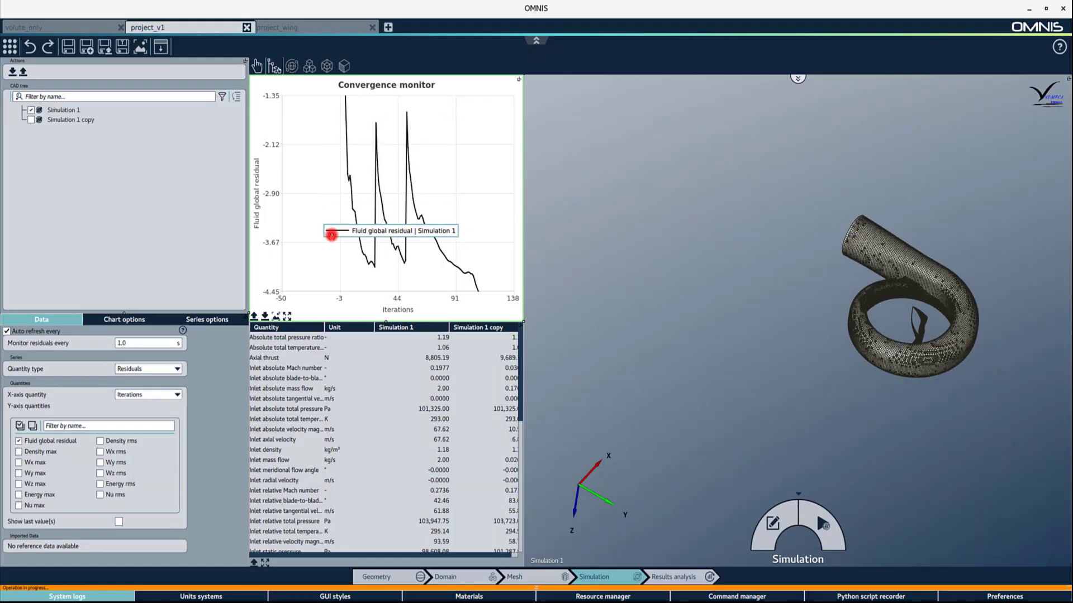
left_click_drag(418, 189, 280, 127)
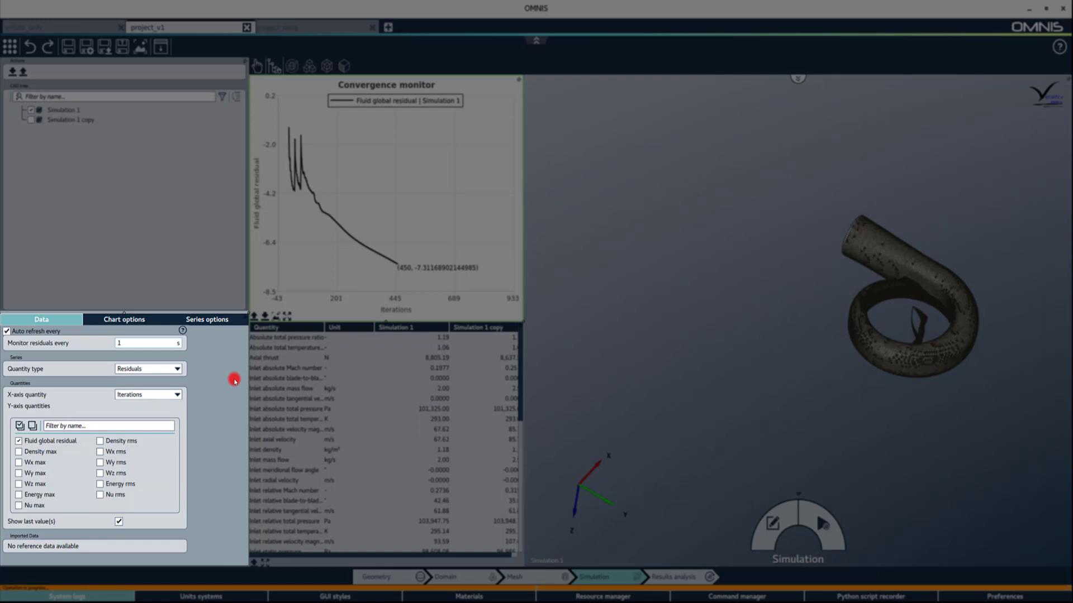
- Set the residual monitoring interval to 5 s, keeping Residuals as the quantity type
left_click(127, 343)
left_click_drag(126, 343, 105, 343)
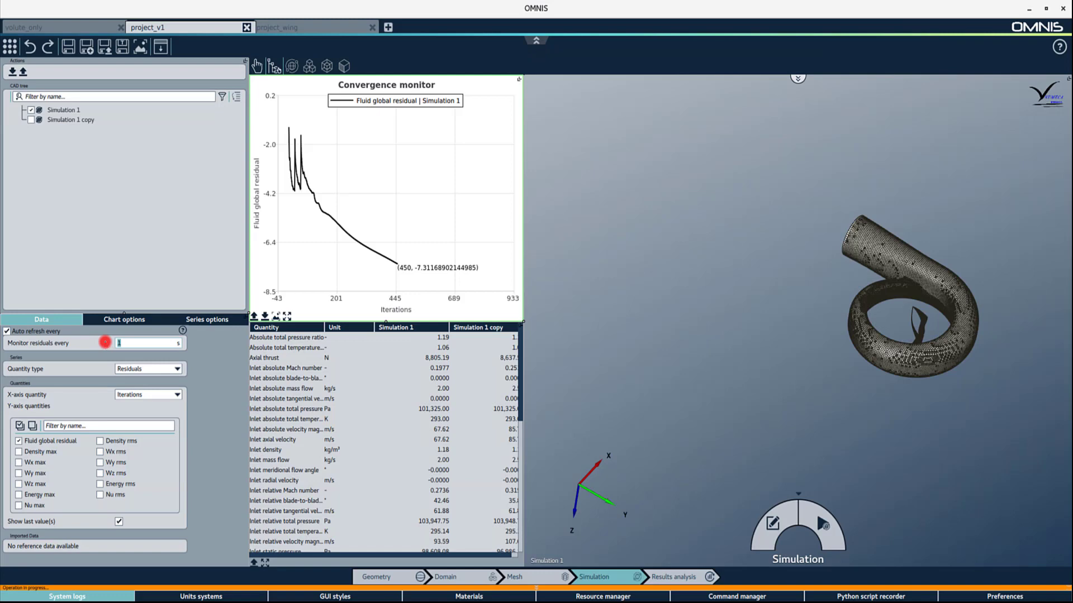
type("5")
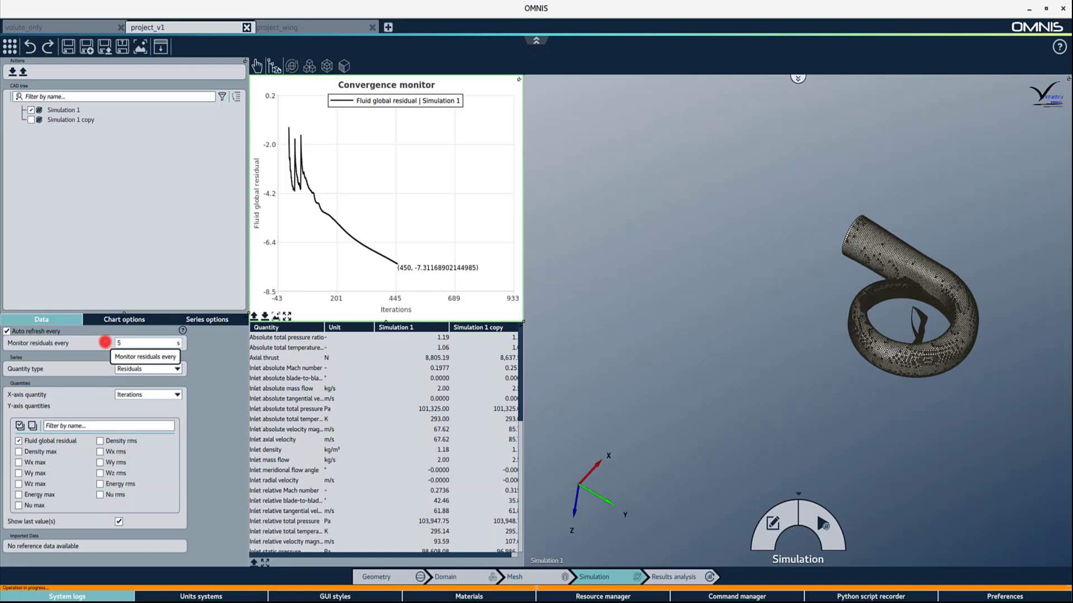
left_click(134, 369)
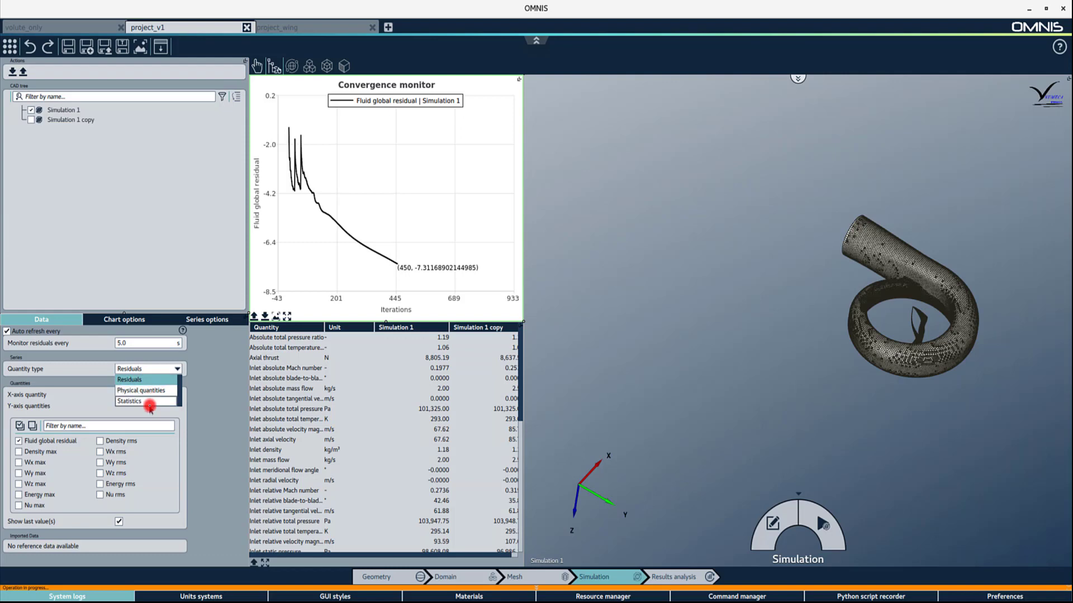
left_click(194, 394)
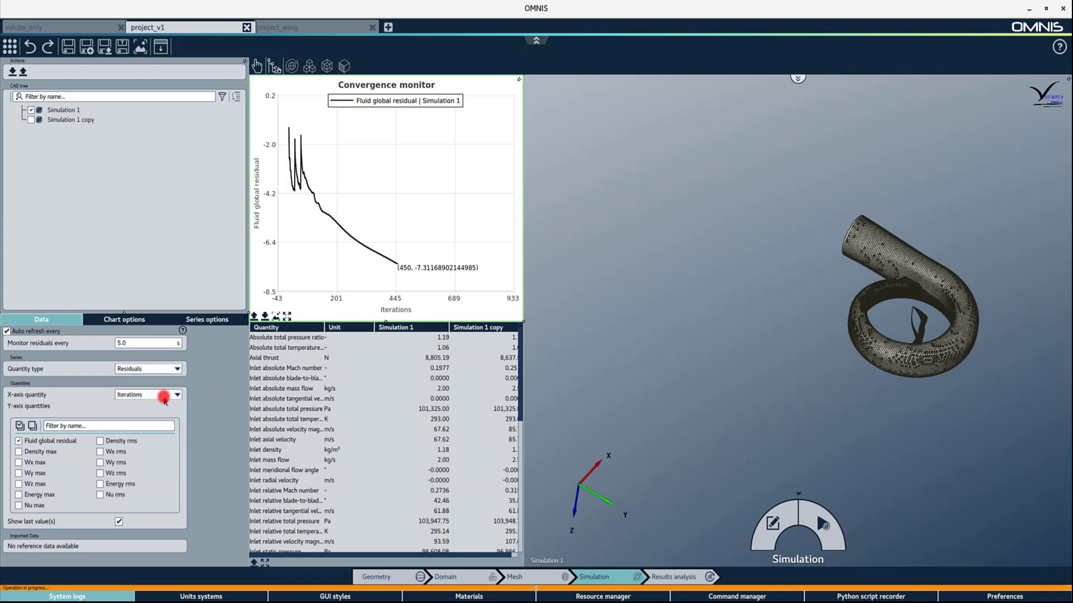
- Plot the residuals against Work unit and add Density max to the Y-axis quantities
left_click(164, 397)
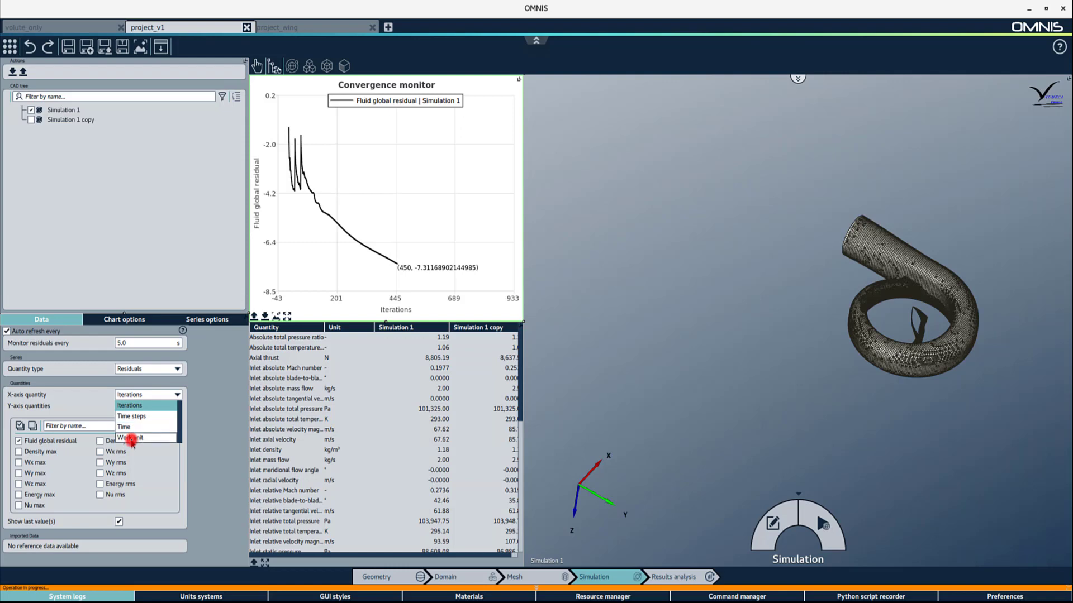
left_click(132, 438)
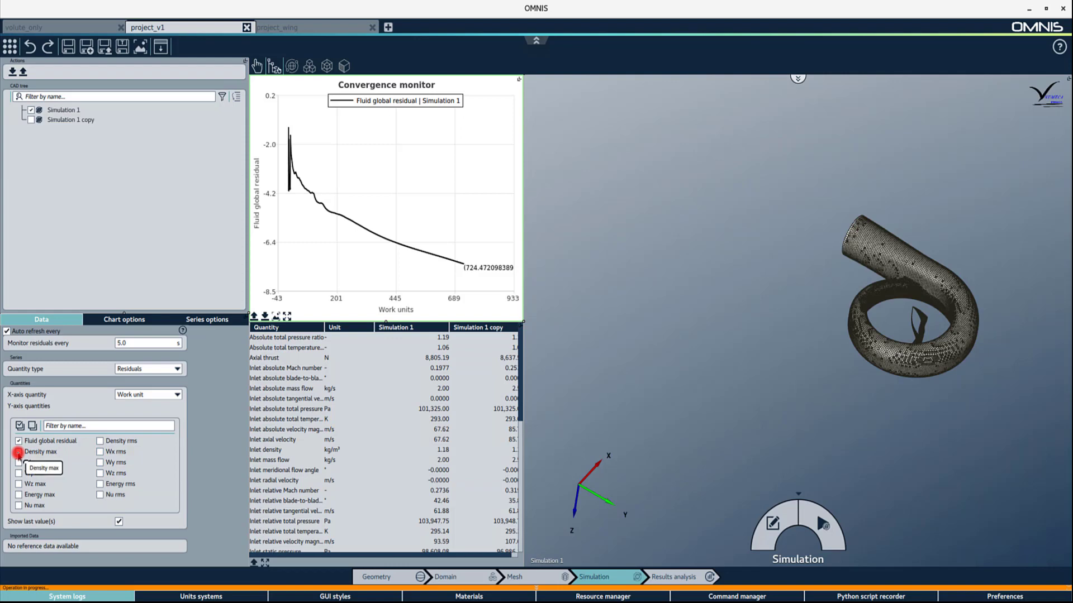
left_click(19, 453)
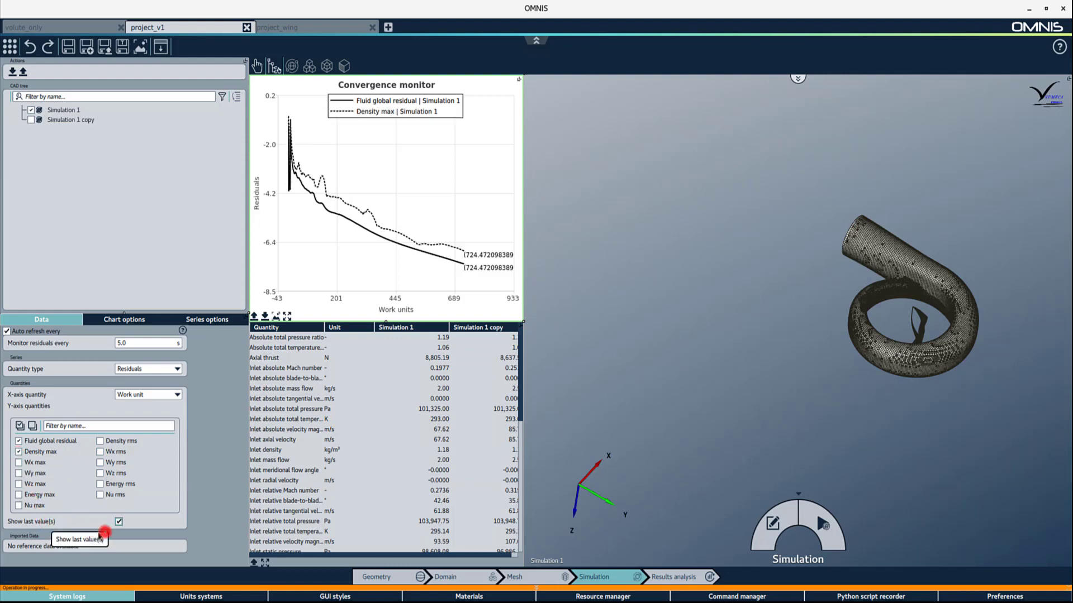
- Toggle the last-value labels on the residual curves and leave them turned off
left_click(118, 524)
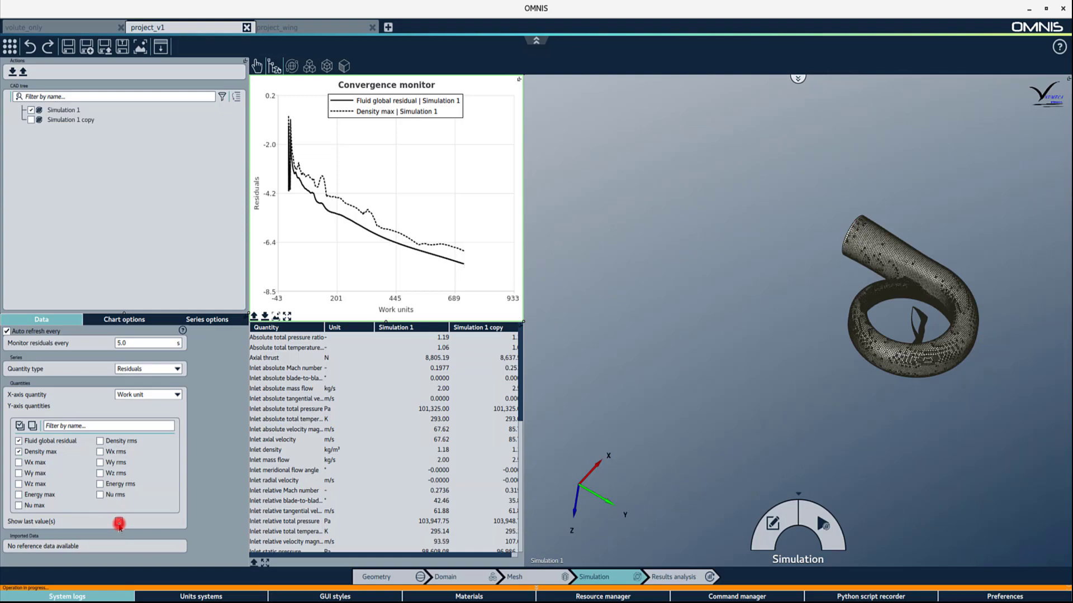
left_click(119, 523)
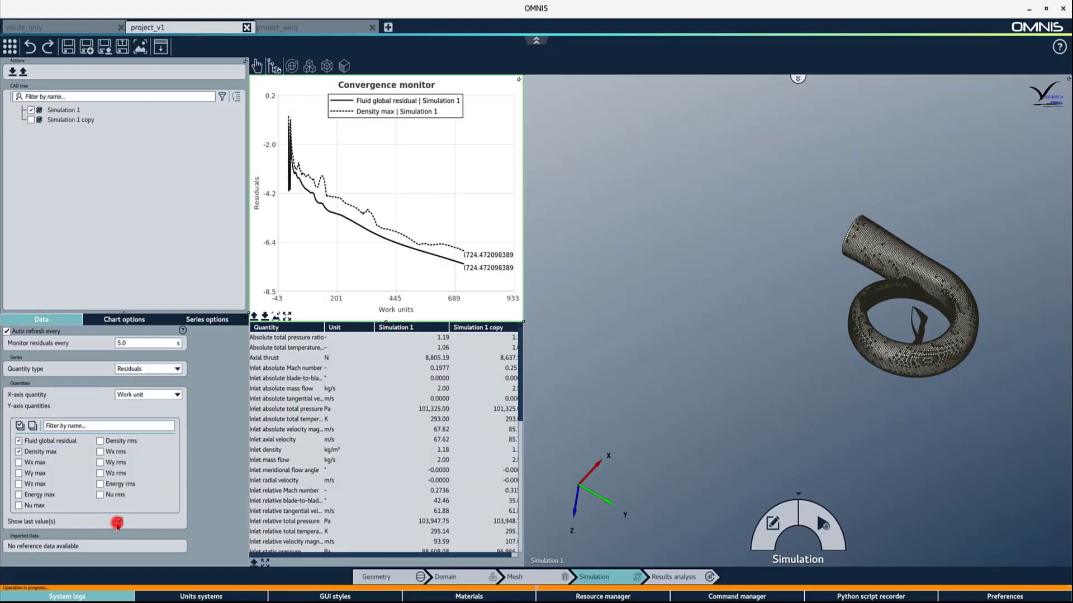
left_click(119, 522)
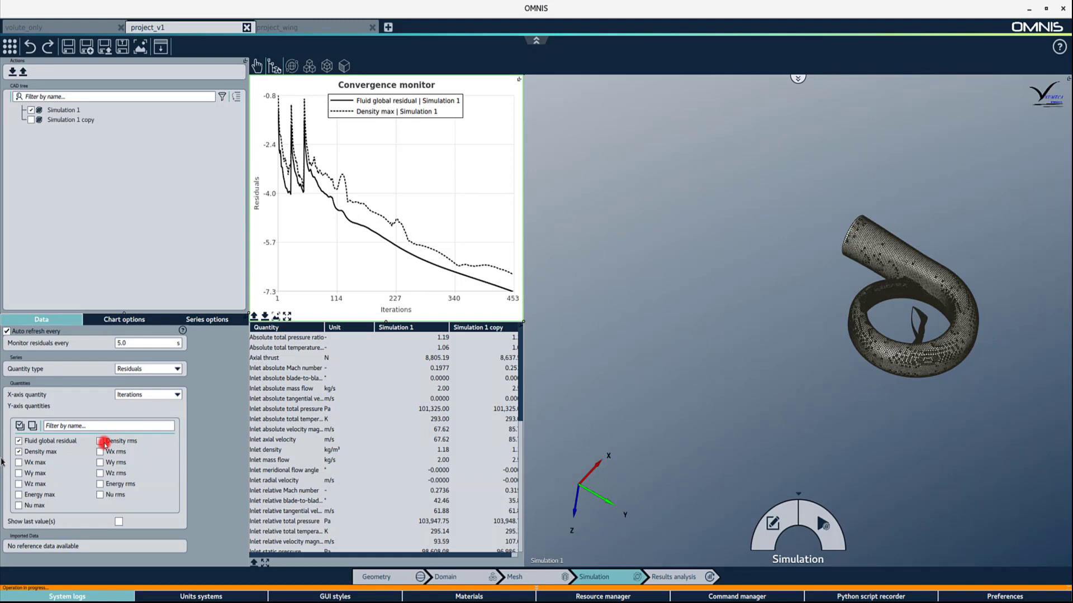
- Switch the quantity type to Physical quantities and plot Efficiency, replacing it with Mass flow out and Mass flow in
left_click(132, 371)
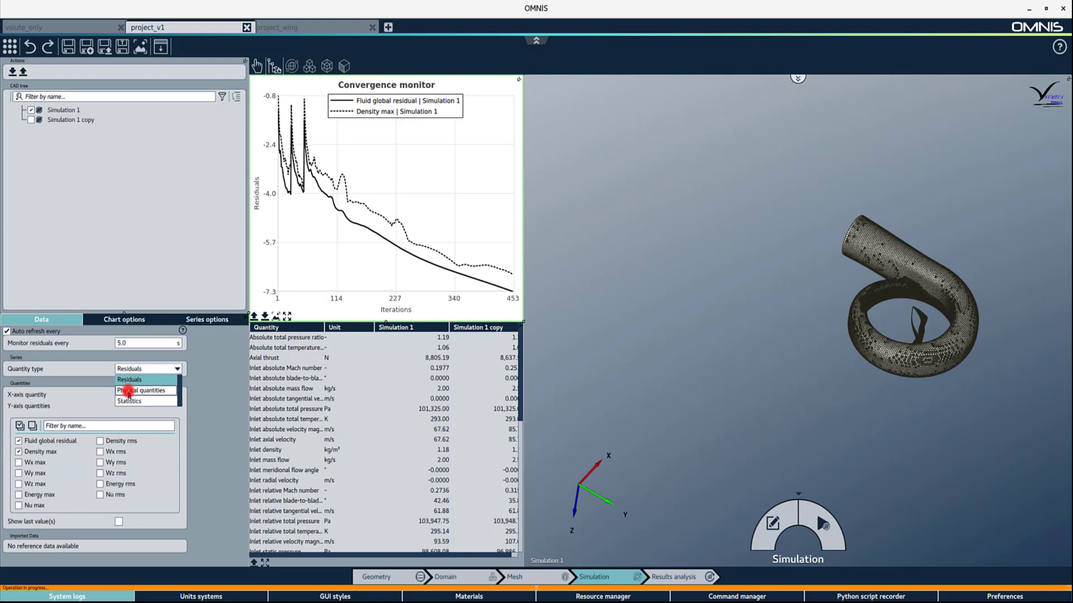
left_click(128, 391)
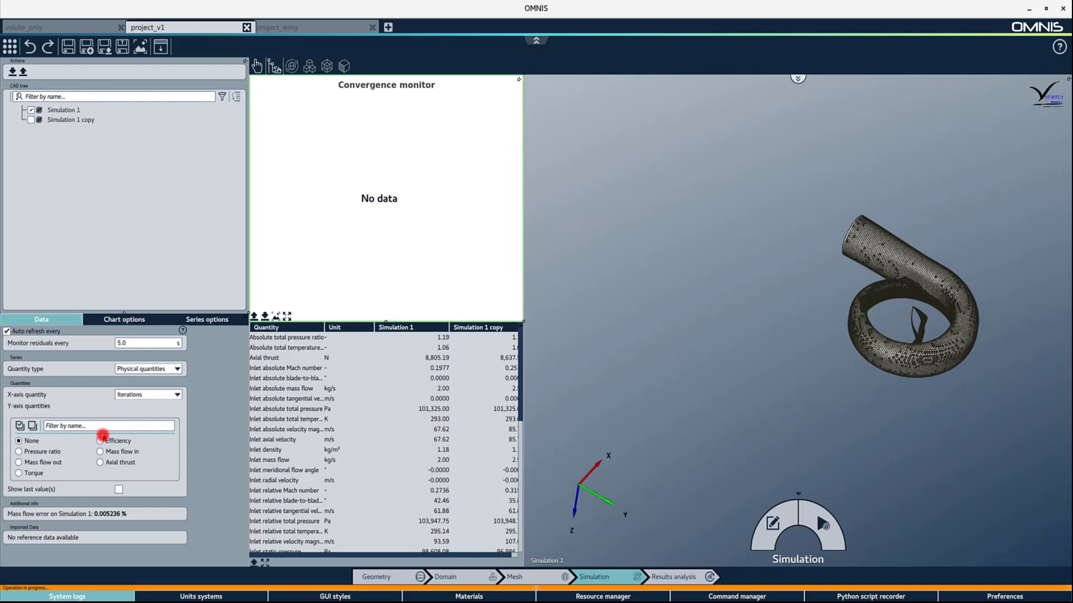
left_click(100, 441)
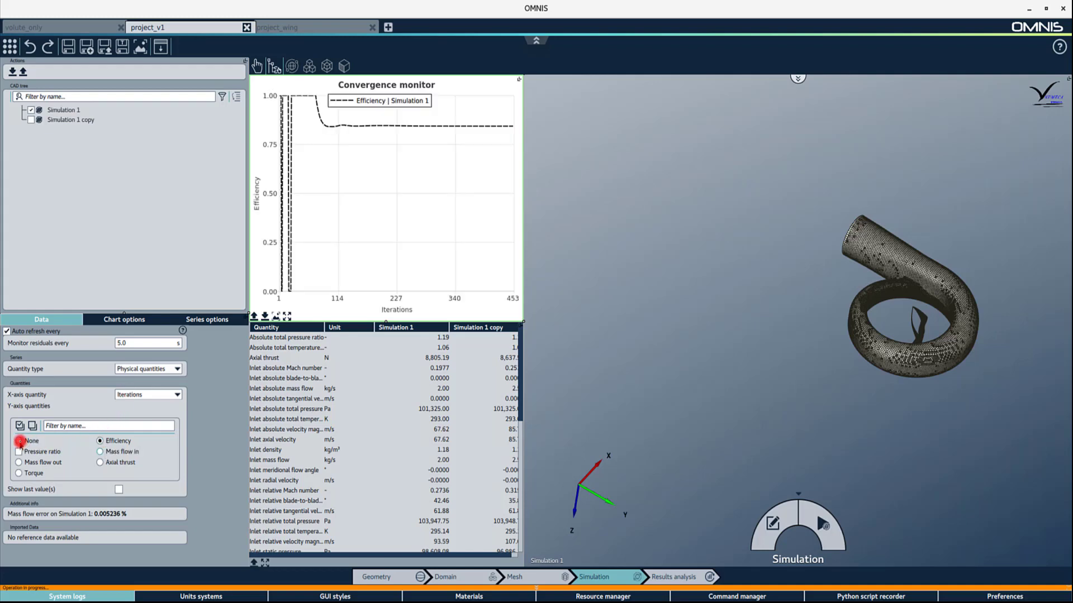
left_click(19, 461)
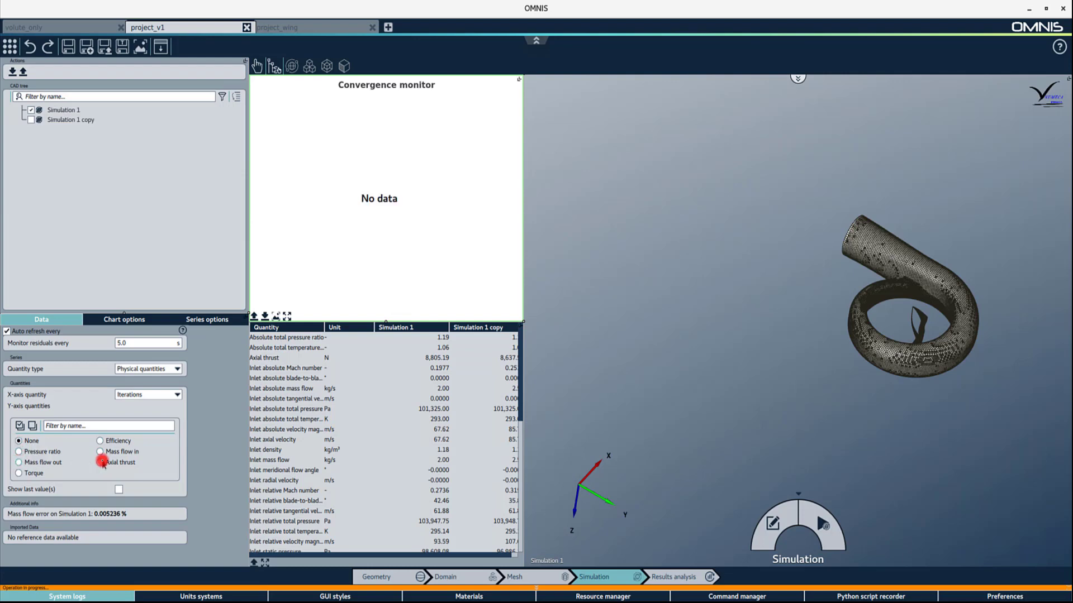
left_click(100, 452, "ctrl")
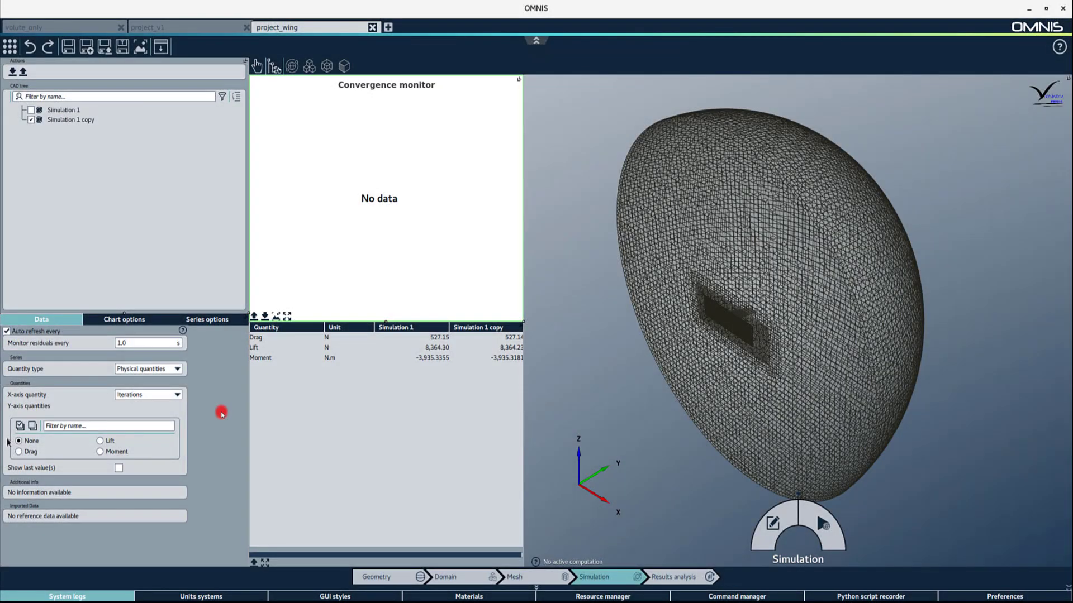
- Plot Lift and Drag for Simulation 1 copy in the wing project's convergence monitor
left_click(99, 441)
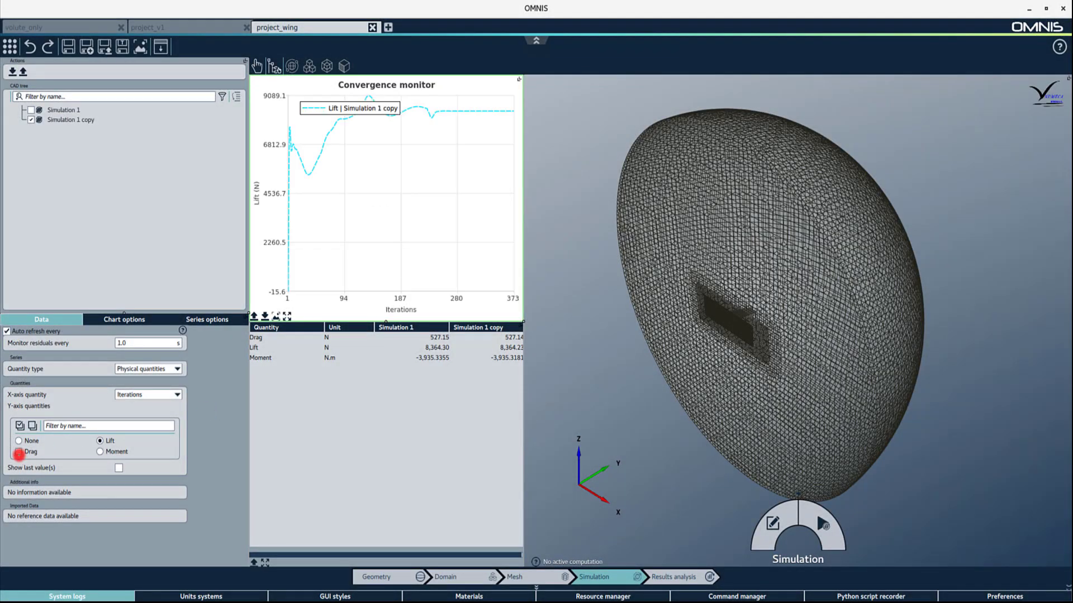
left_click(19, 451)
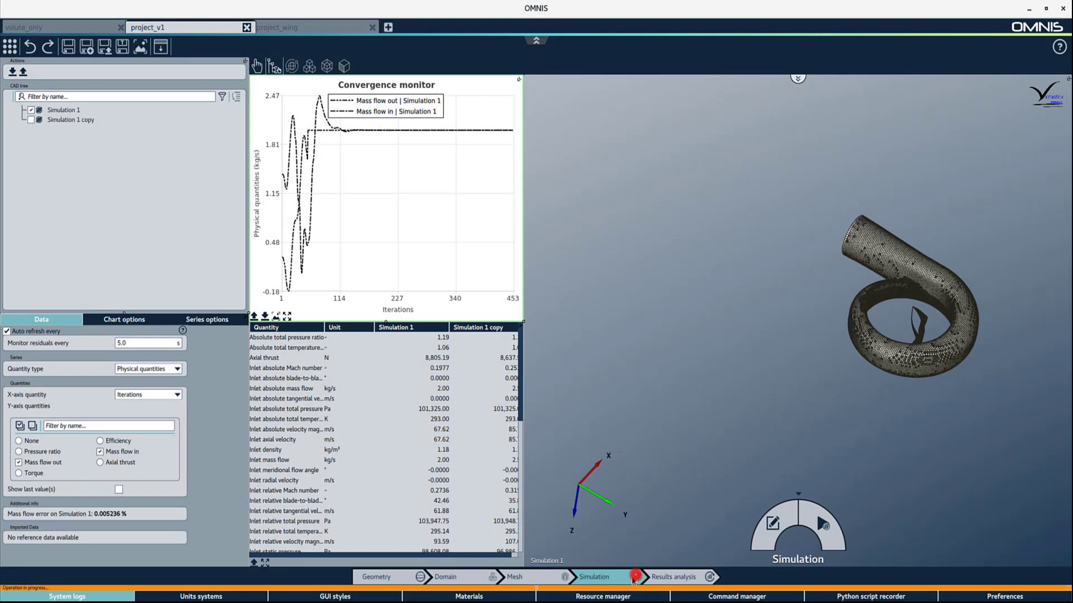
- In the results analysis of project_v1, create two Static Pressure local value probes on the volute's outlet face
left_click(660, 579)
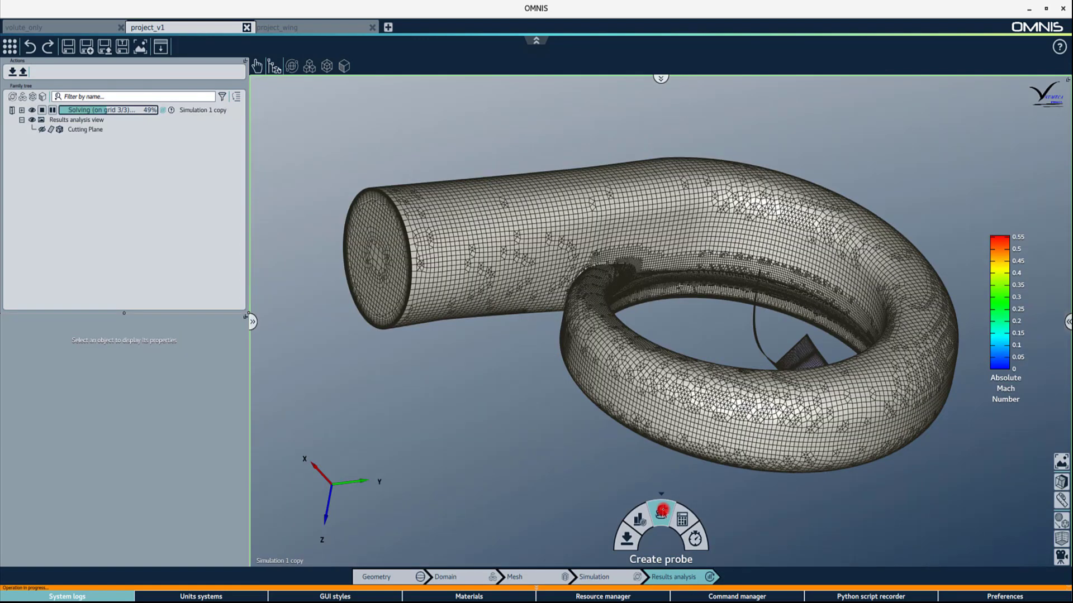
left_click(662, 510)
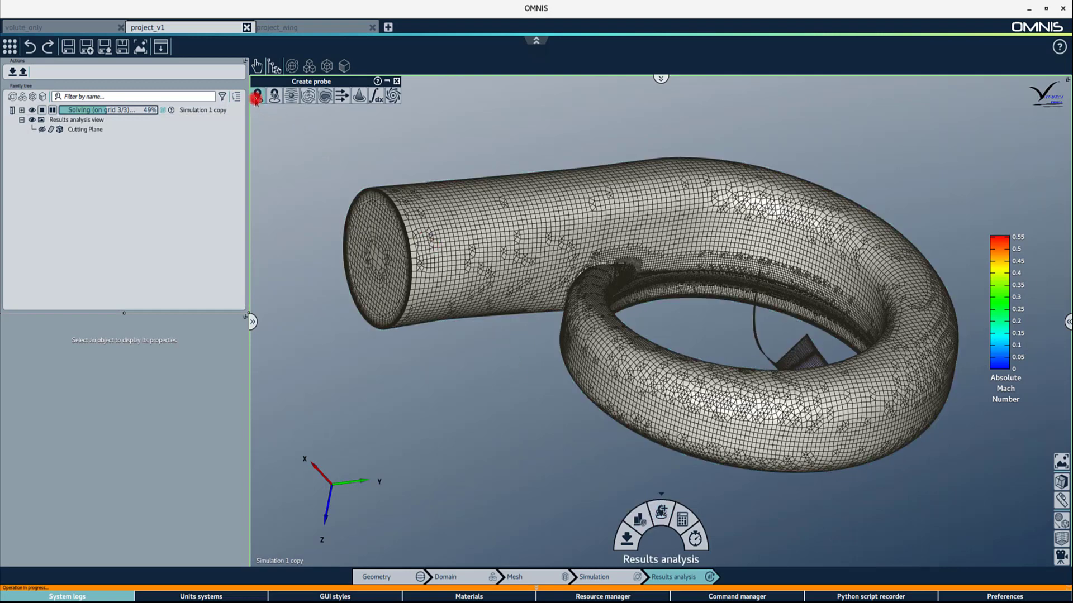
left_click(257, 96)
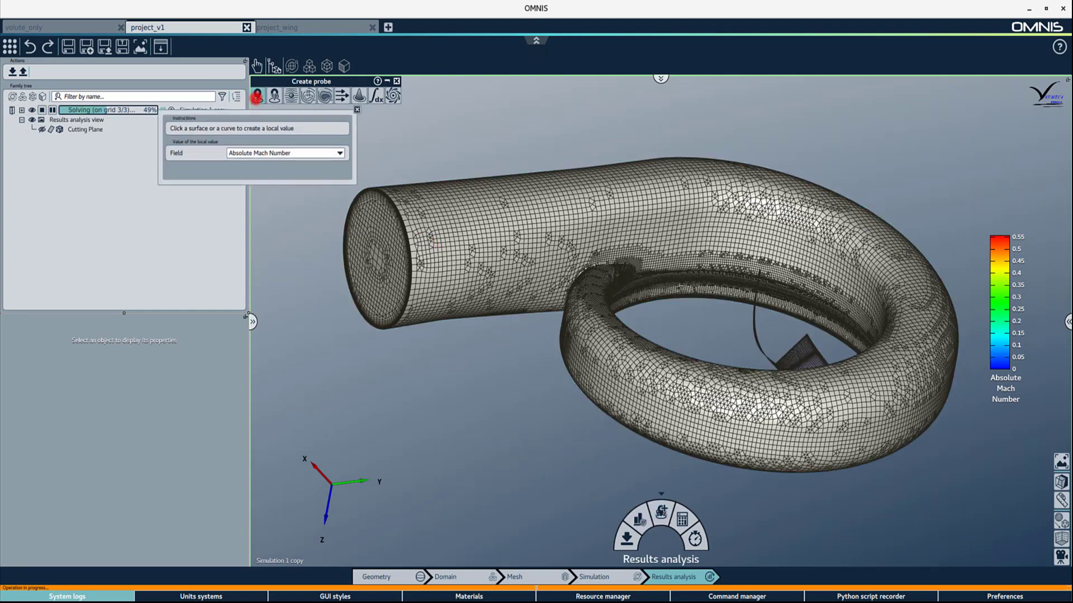
left_click(266, 156)
scroll(268, 184, "down", 3)
left_click(270, 189)
left_click(364, 235)
left_click(381, 294)
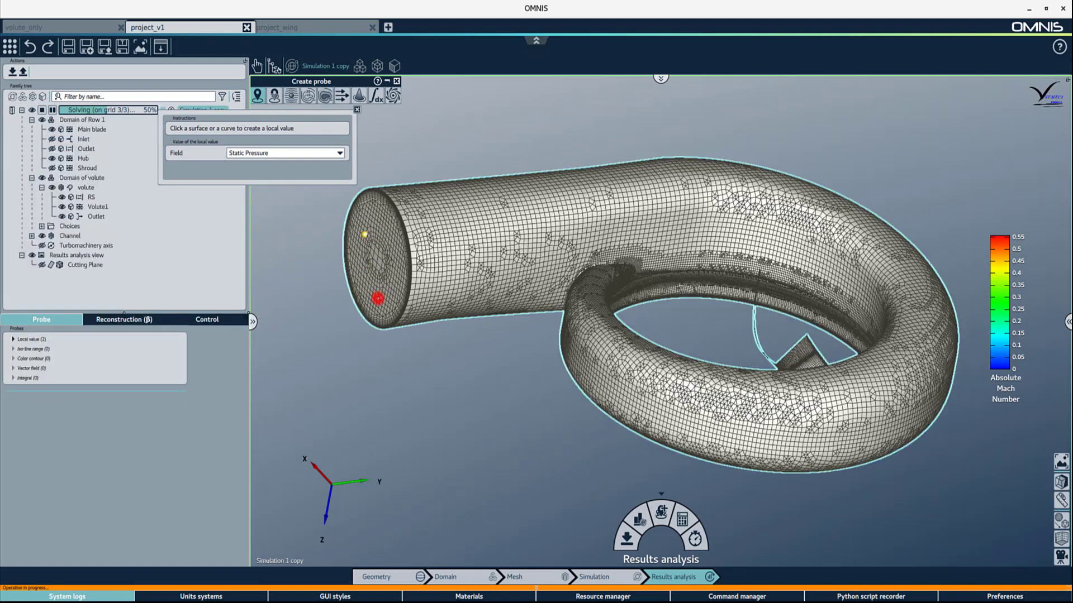
- Display the cutting plane and place a Static Pressure probe on it near the junction of pipe and ring
left_click(42, 265)
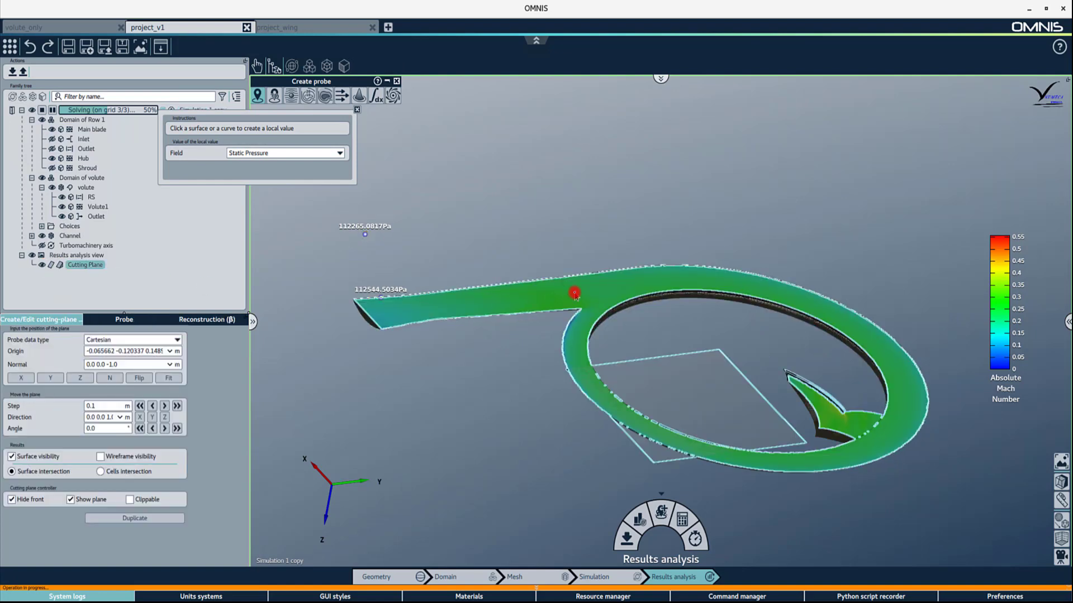
left_click(576, 290)
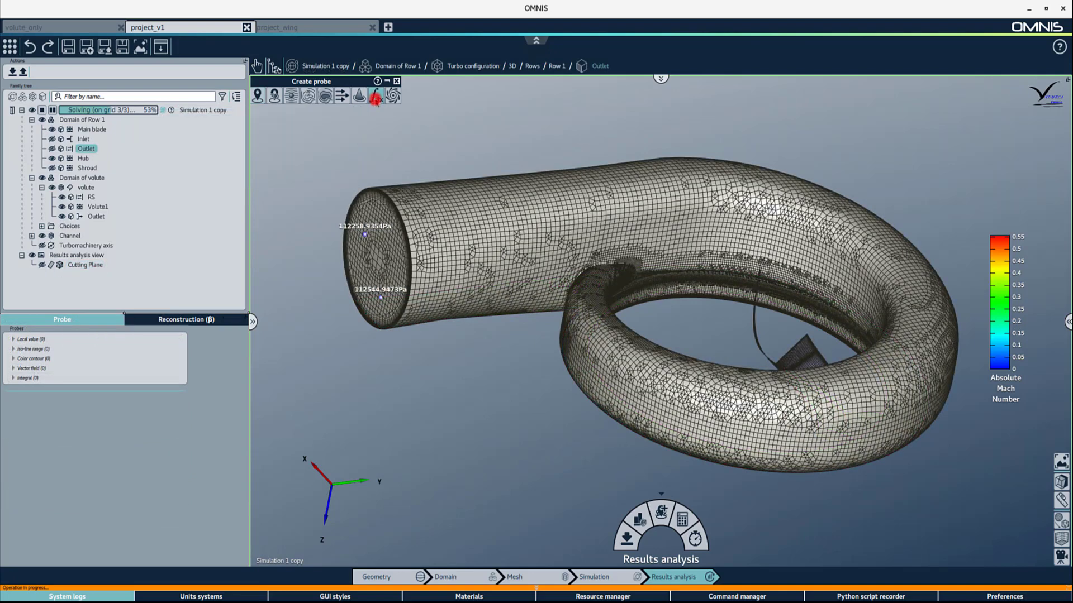
- Create a Weighted Mass Averaged integral probe of Static Pressure on the Outlet surface of Domain of Row 1
left_click(375, 98)
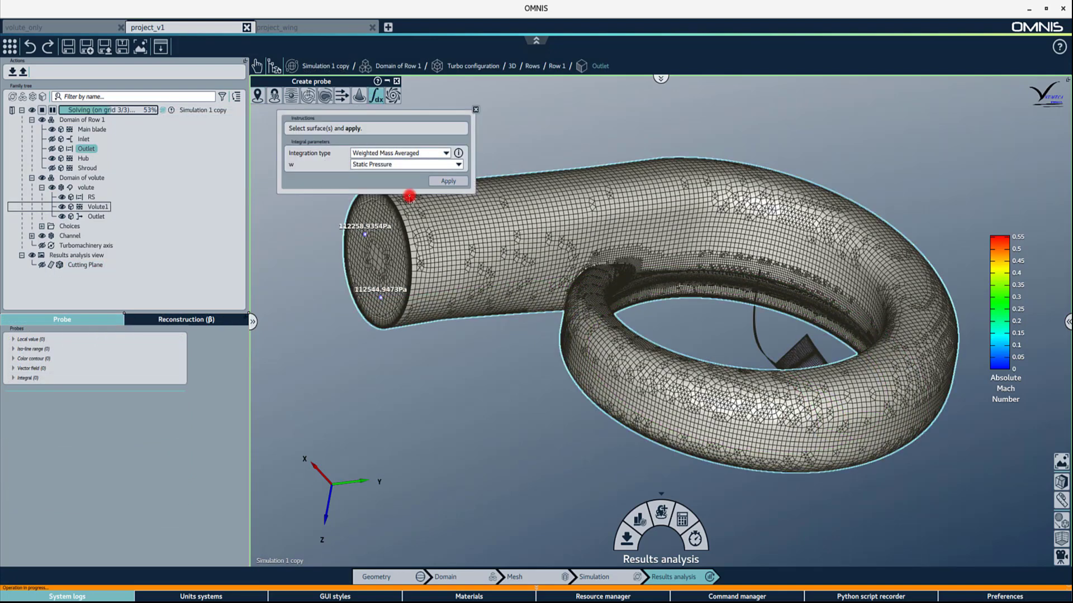
left_click(90, 149)
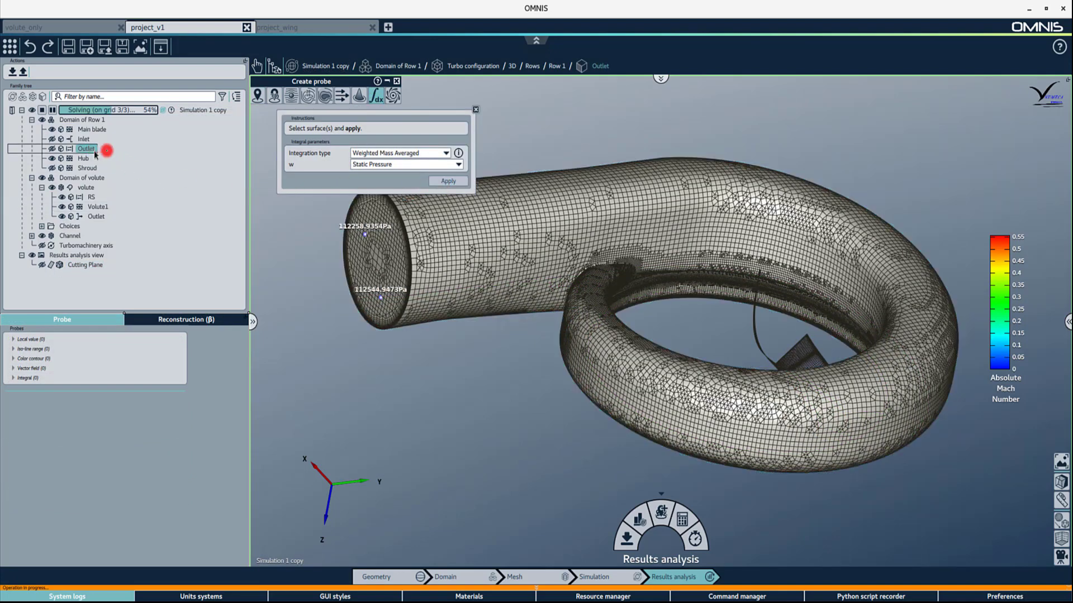
left_click(446, 182)
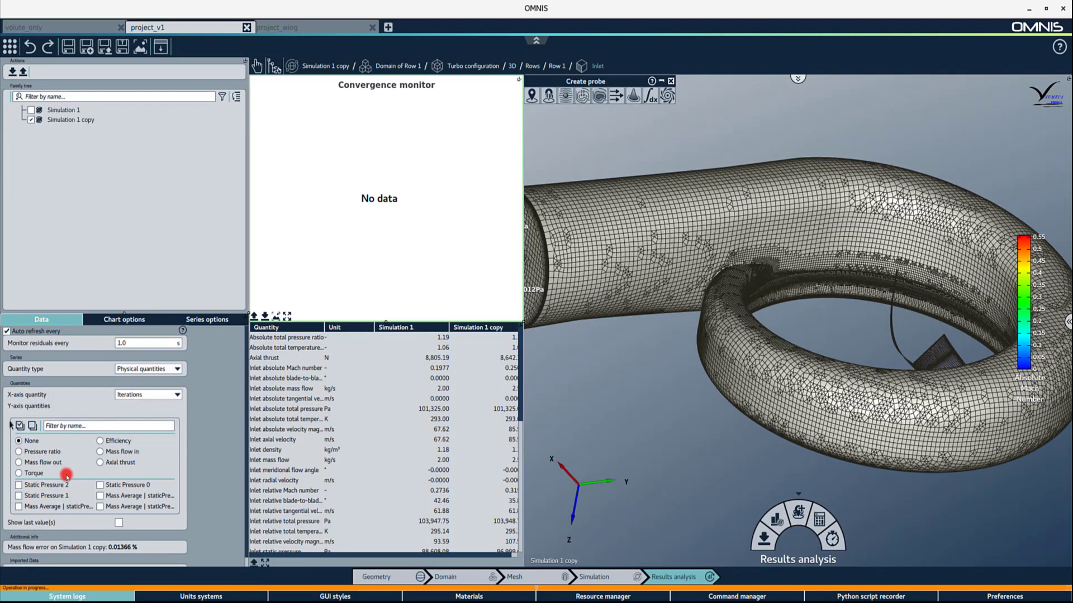
- Plot the Static Pressure 2, Static Pressure 1 and Static Pressure 0 probes in the convergence monitor
left_click(18, 484)
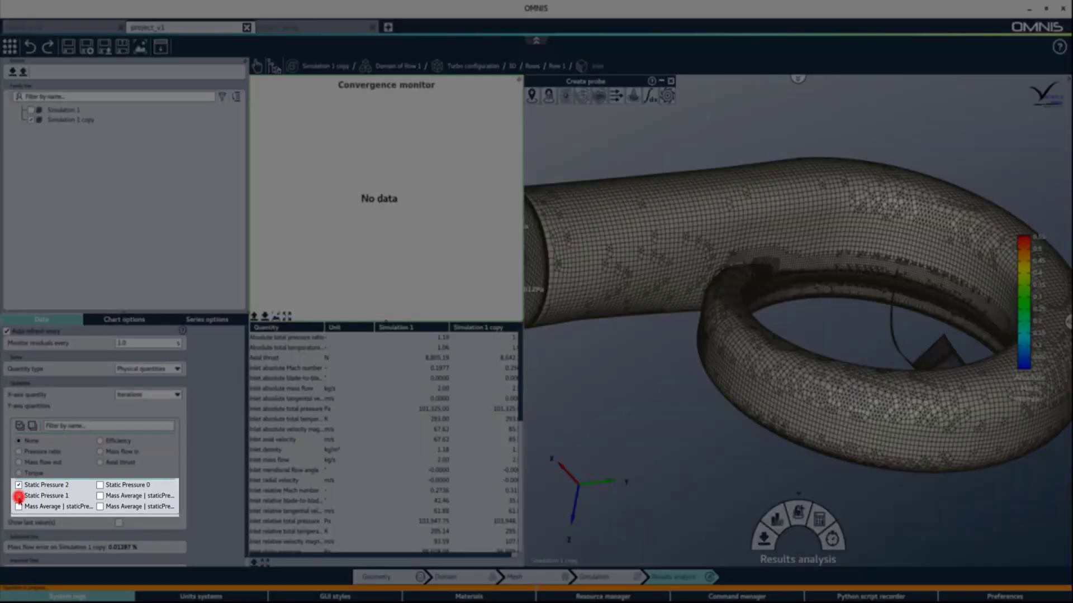
left_click(18, 496)
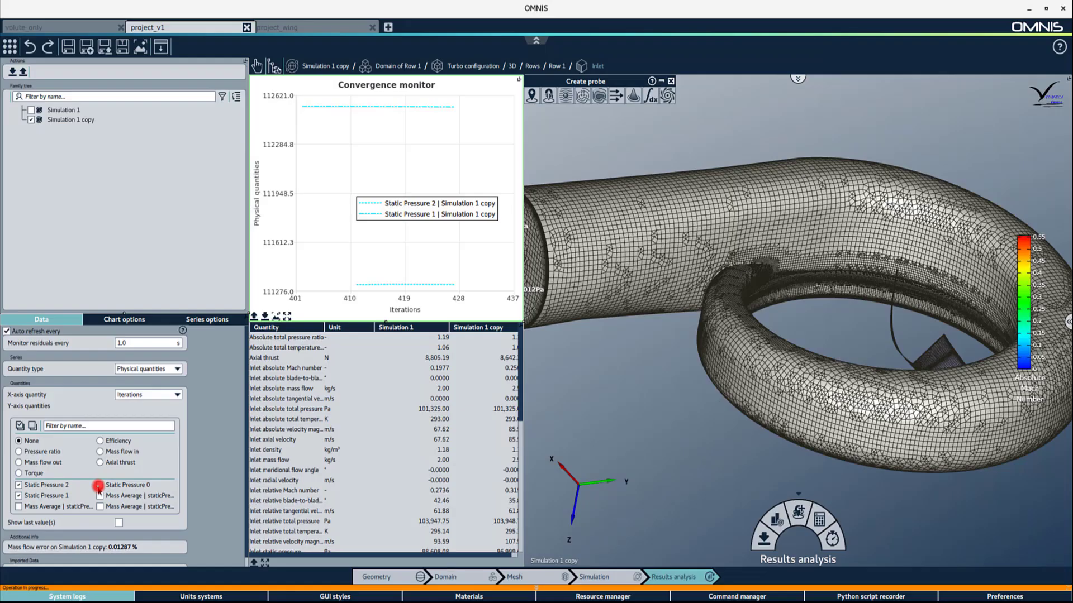
left_click(98, 486)
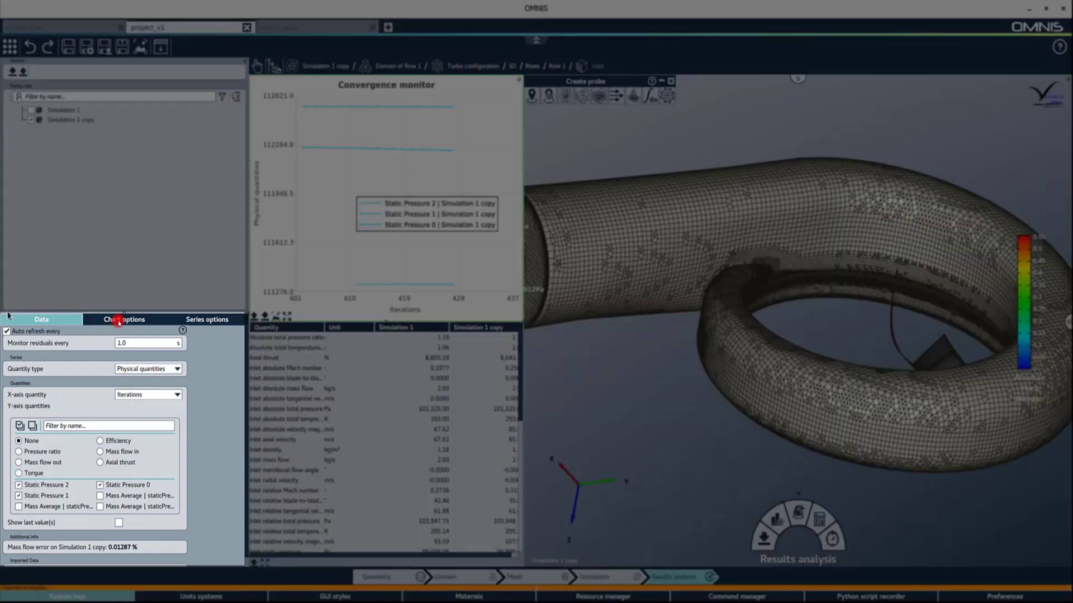
- Change the chart title of the convergence monitor to "Pressure probe monitor"
left_click(119, 321)
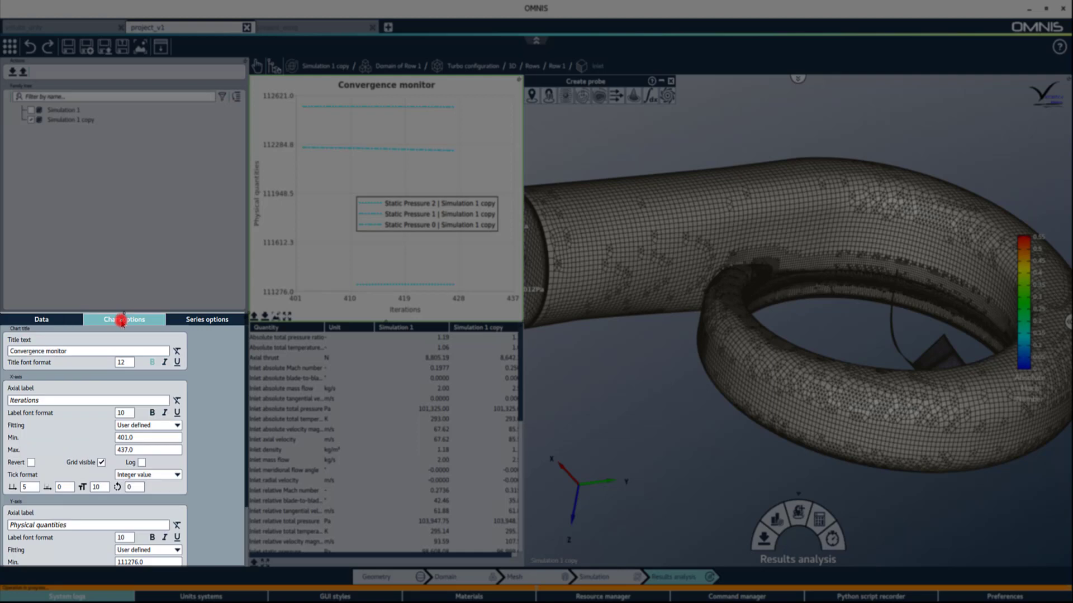
triple_click(76, 352)
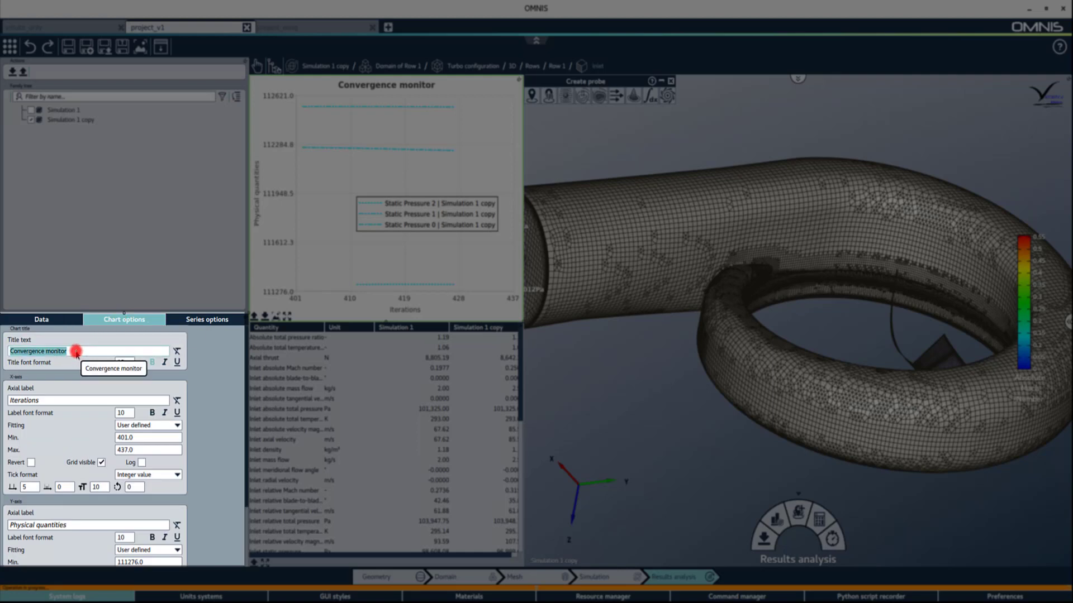
double_click(27, 350)
type("Pre")
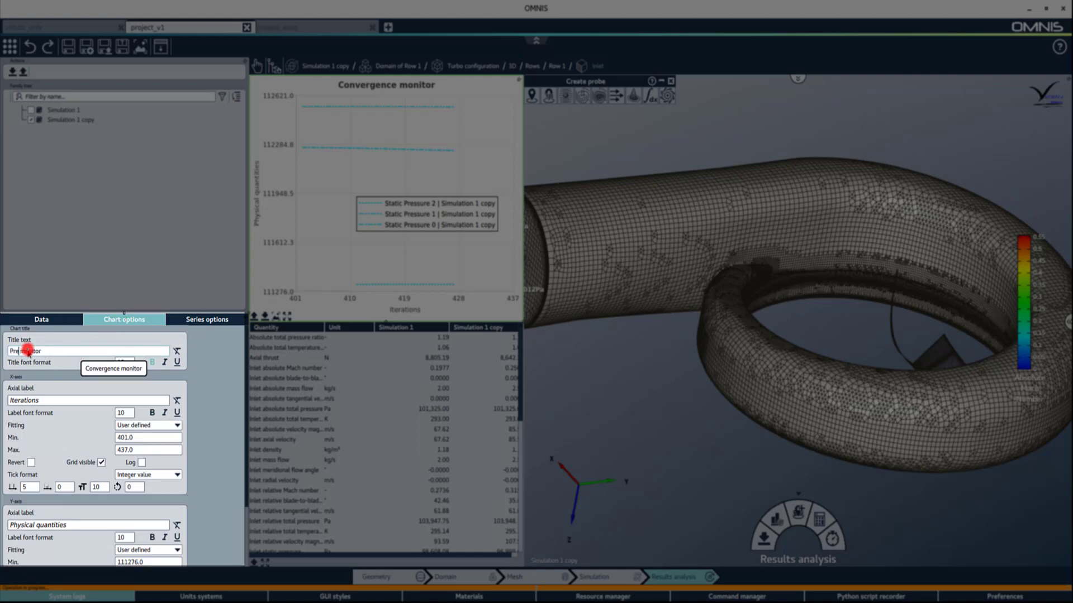
type("ssure probe")
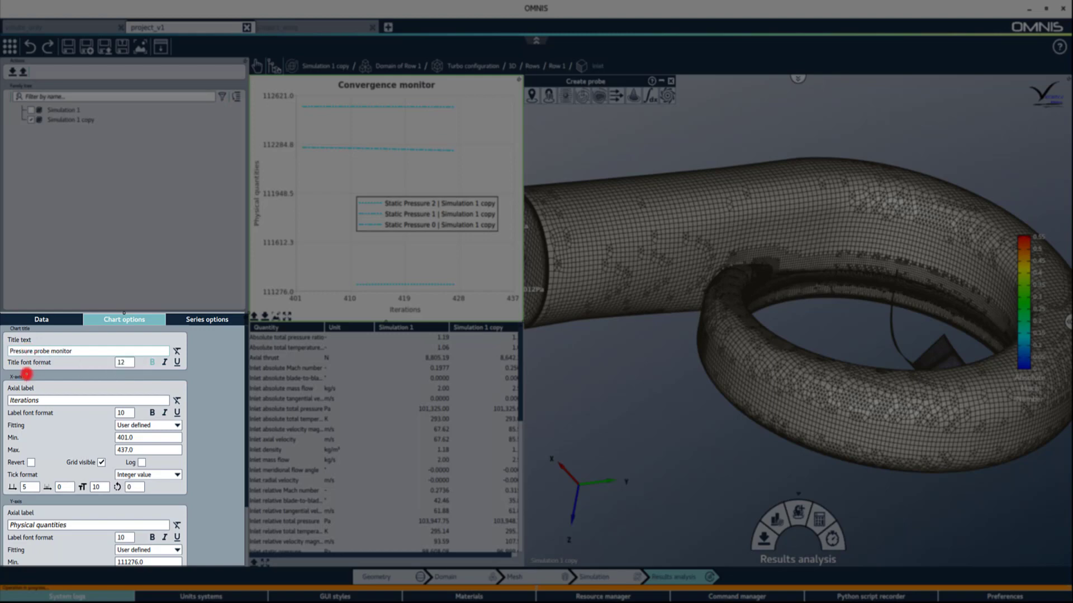
key("Return")
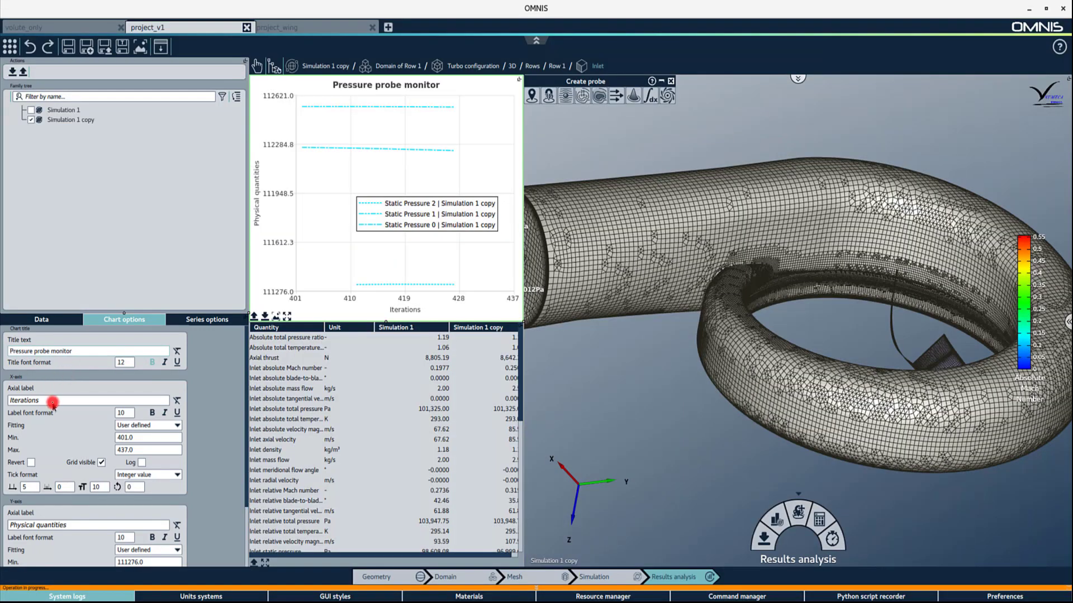
- Set the X-axis major tick count to 10 and the Y-axis minor tick count to 5
double_click(30, 487)
type("10")
key("Return")
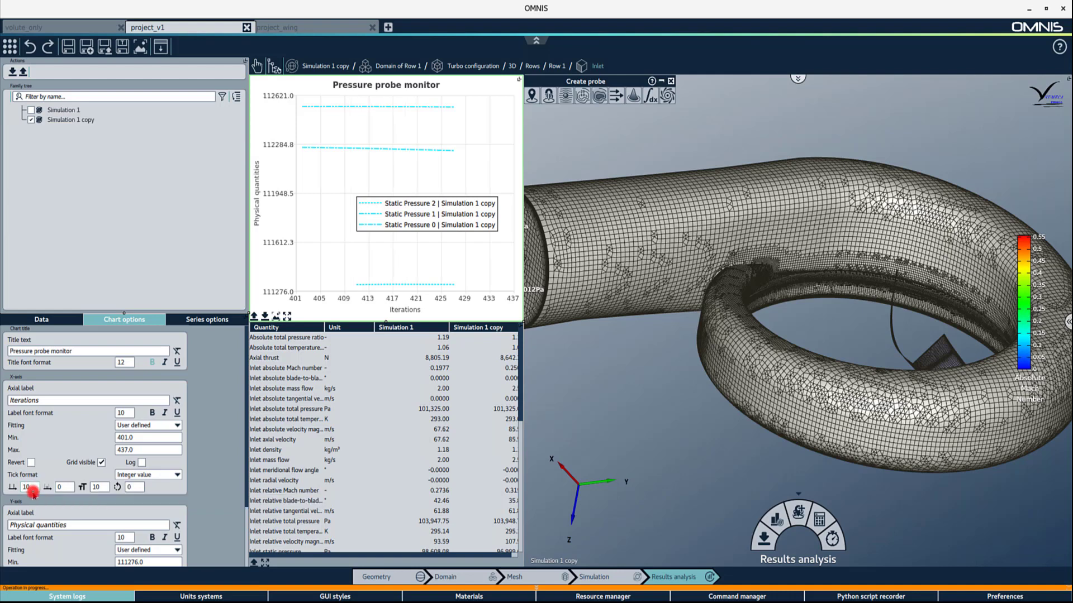
scroll(33, 494, "down", 2)
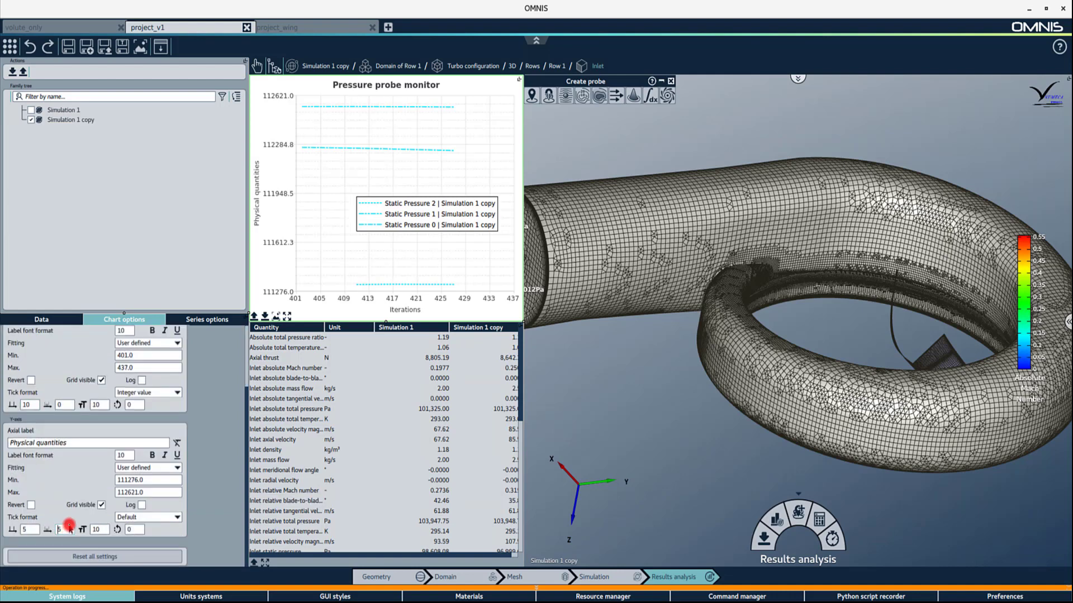
left_click(66, 523)
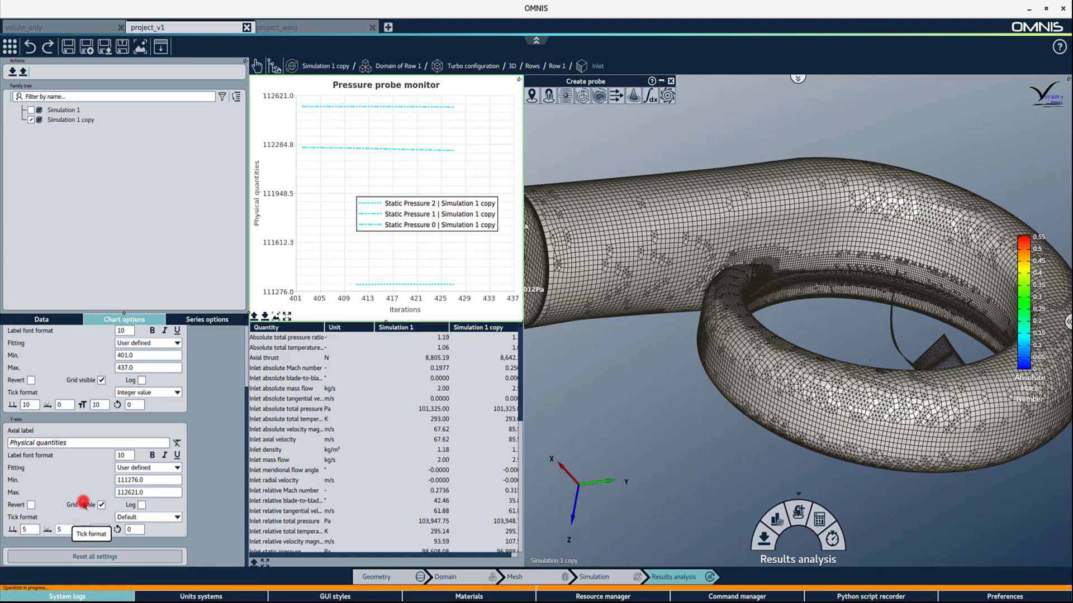
- Hide the Static Pressure 2 curve and change the color of the Static Pressure 1 curve to red
left_click(204, 320)
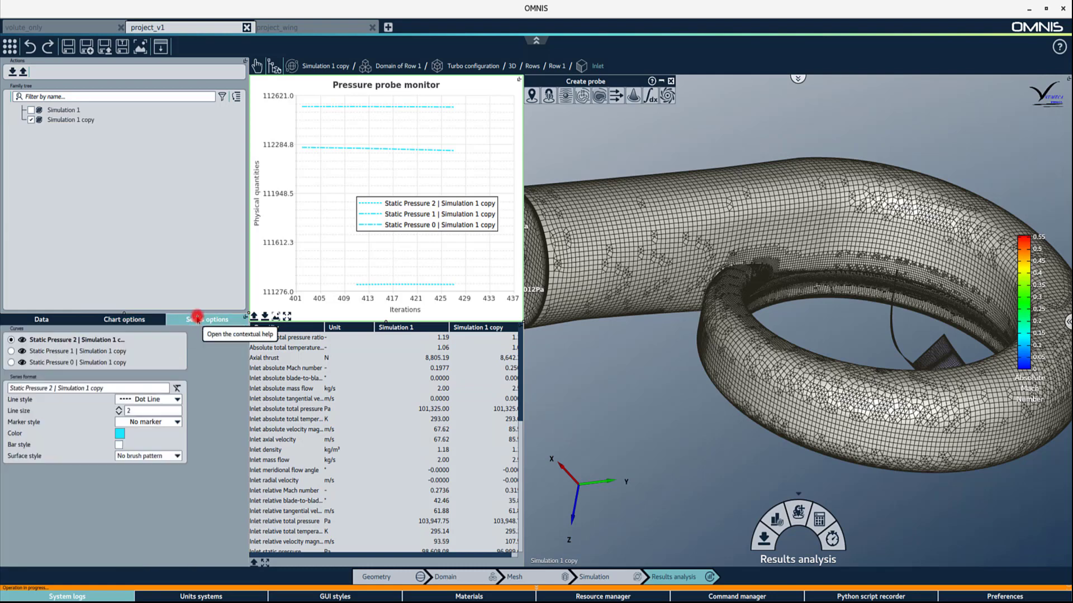
left_click(21, 340)
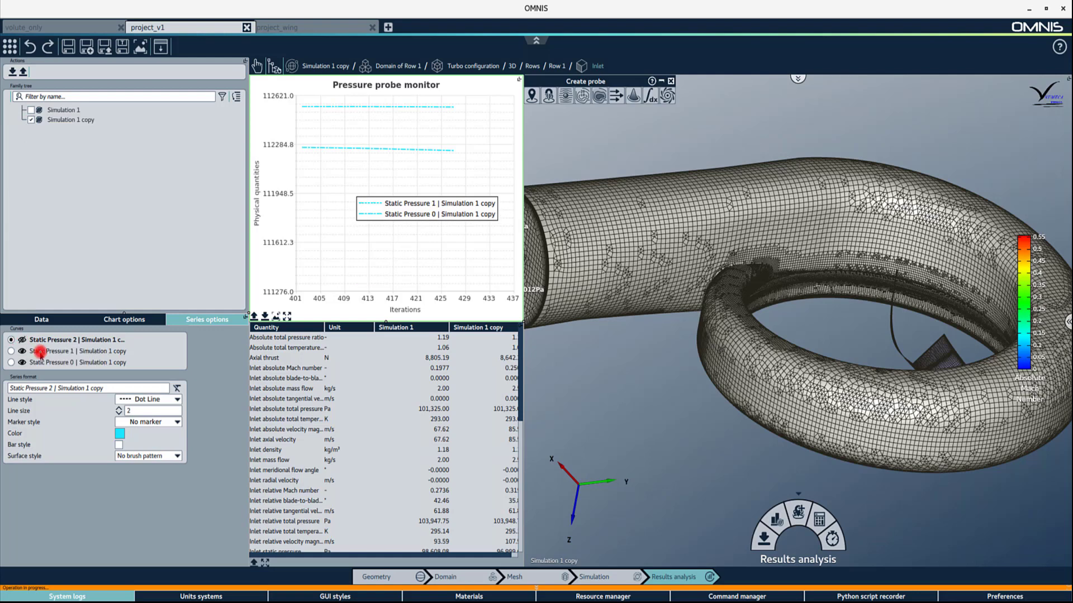
left_click(11, 351)
left_click(120, 433)
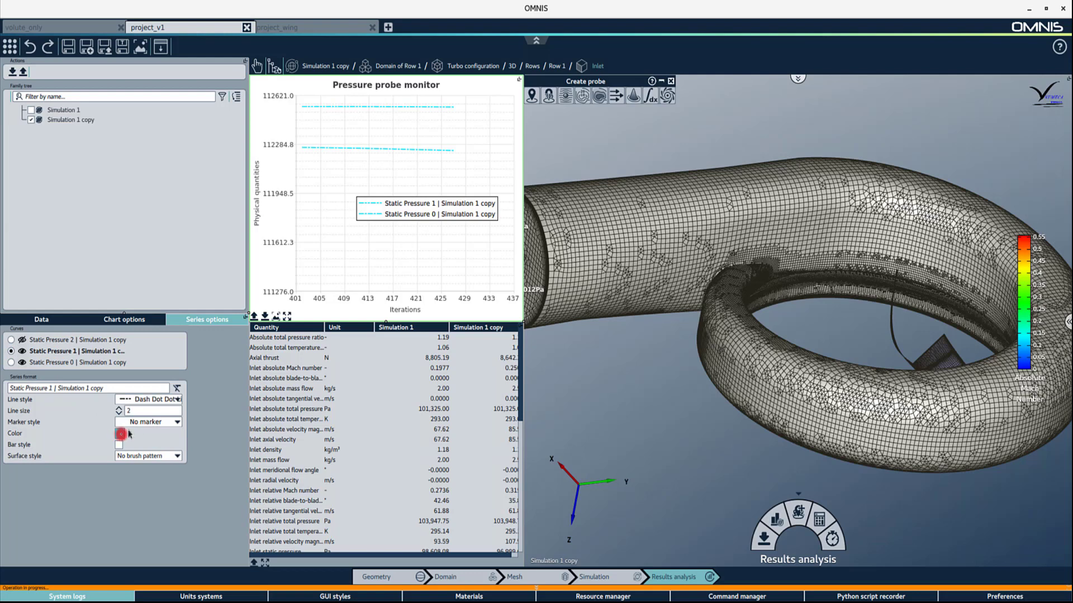
left_click(139, 477)
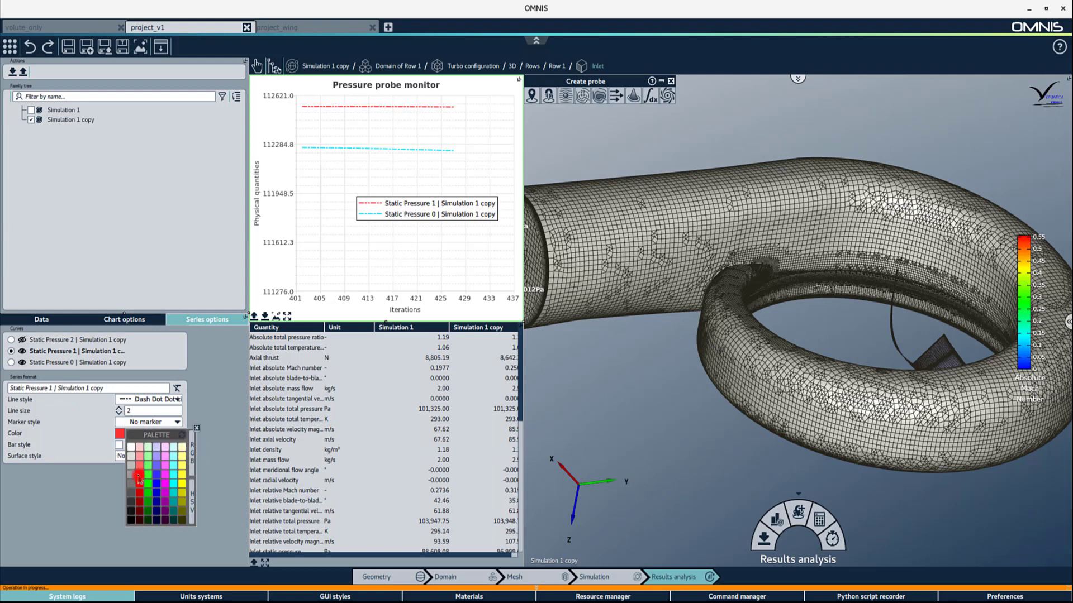
- Set the marker style of the Static Pressure 1 curve to Filled Square
left_click(162, 424)
left_click(176, 422)
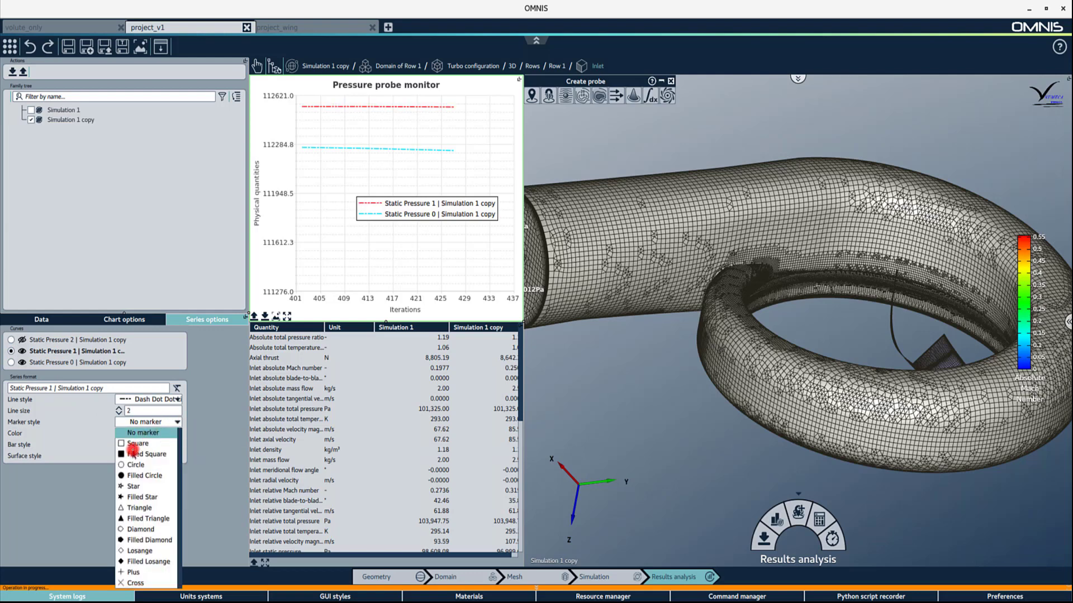
left_click(134, 454)
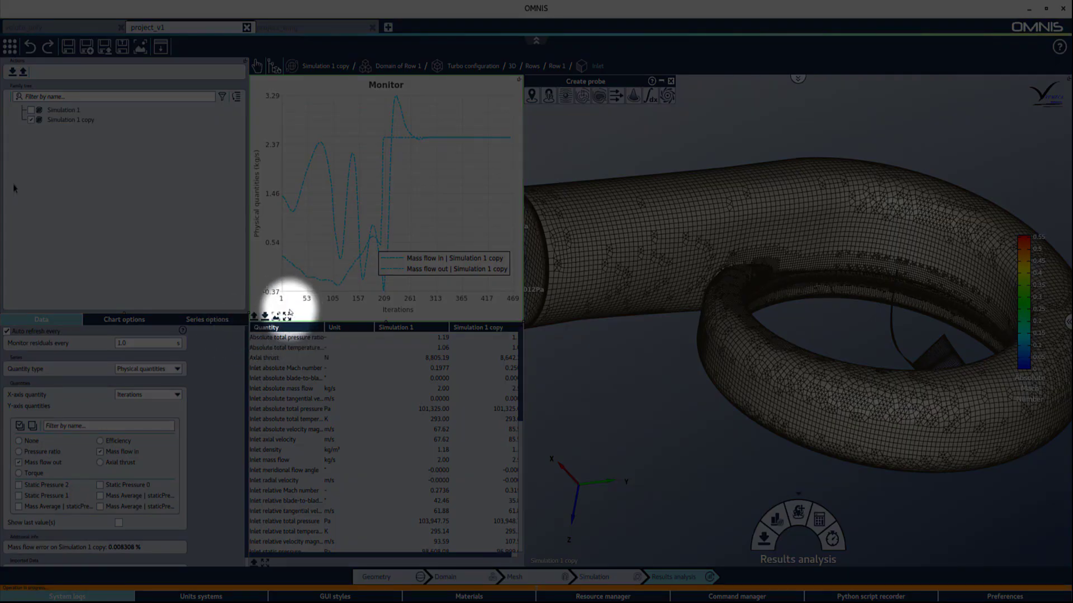
- Export the mass flow plot data as a comma-separated values file named plot.csv
left_click(255, 316)
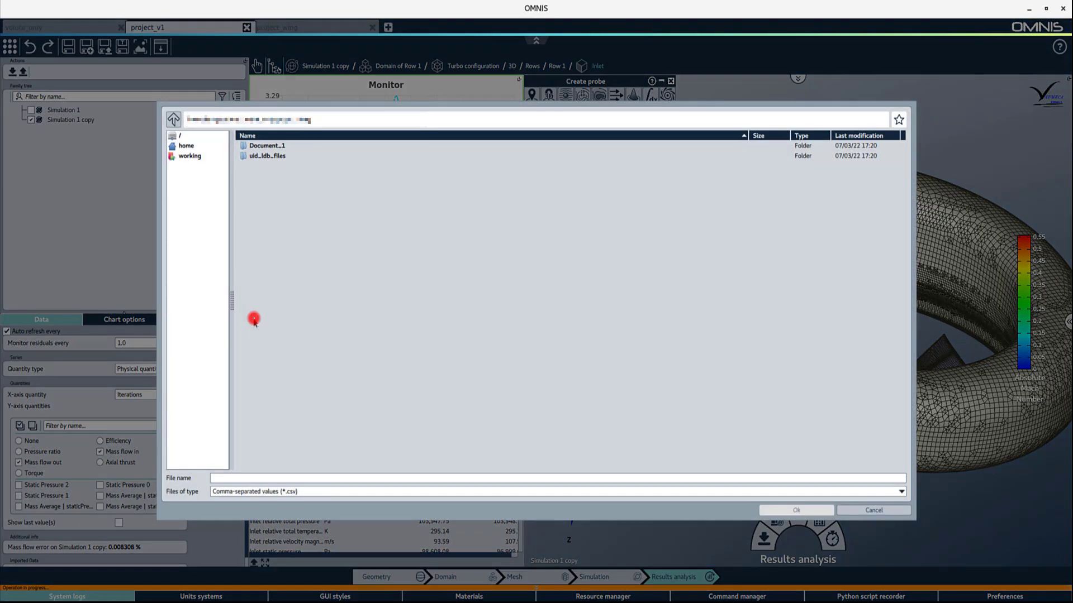
left_click(216, 479)
type("plot.csv")
left_click(783, 510)
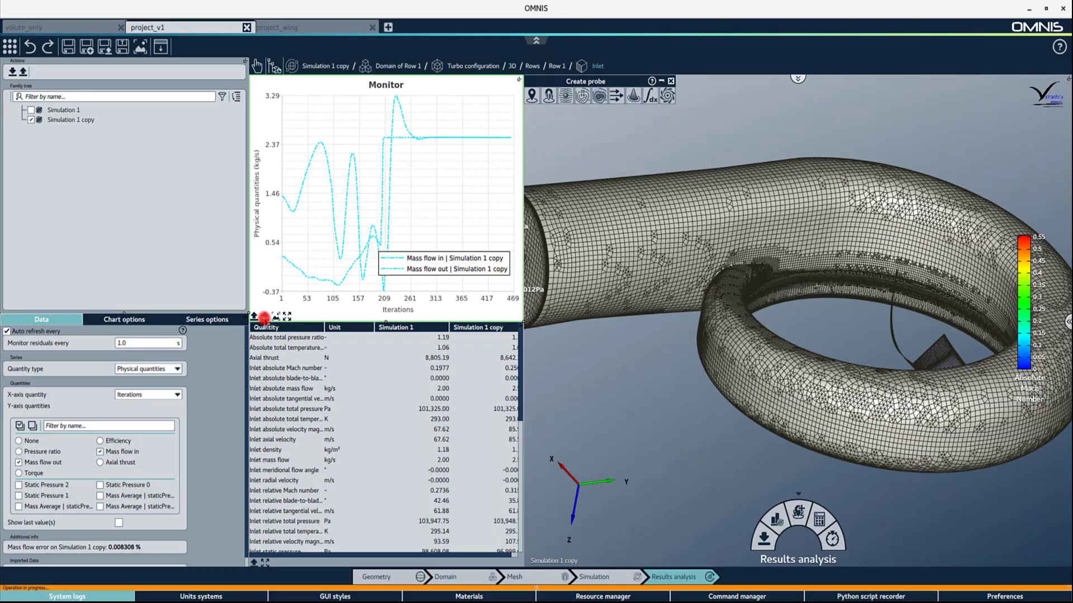
- Import the curves from volute_only.csv into the mass flow plot and show the imported data entry
left_click(263, 317)
left_click(265, 166)
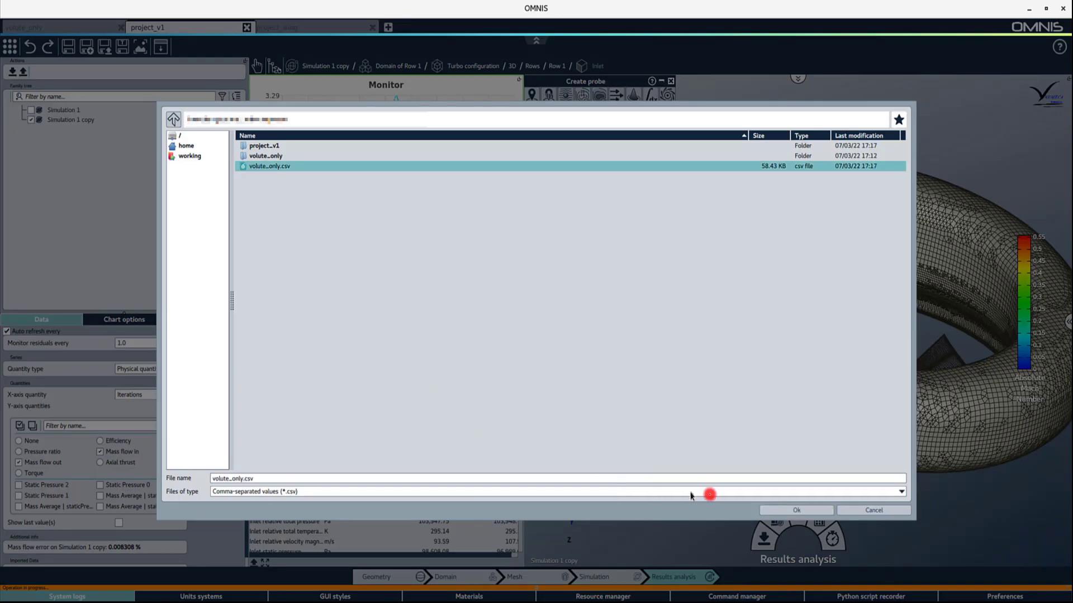
left_click(776, 509)
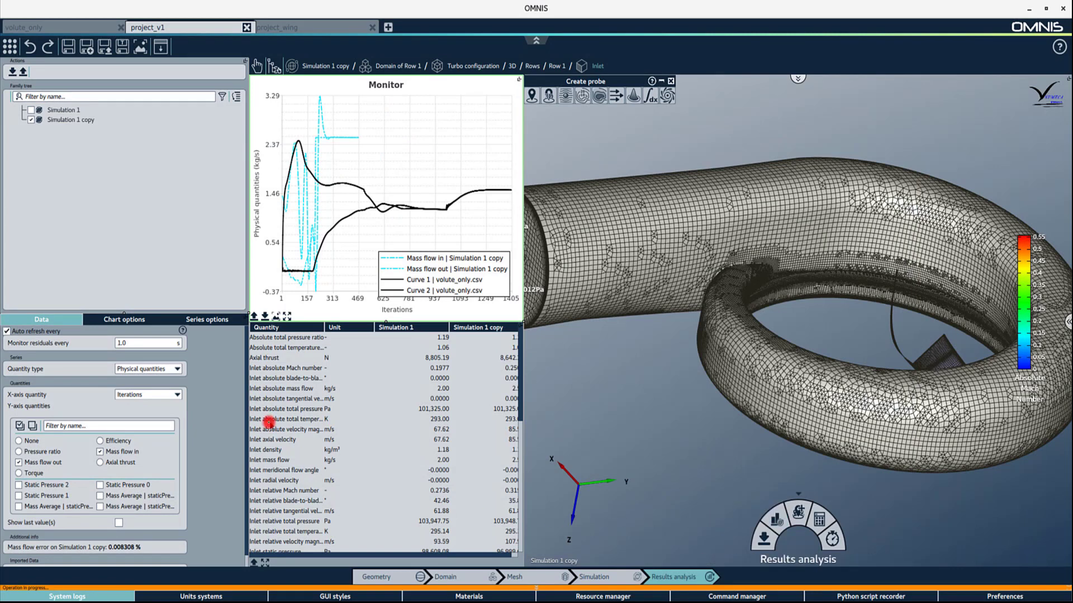
scroll(165, 505, "down", 1)
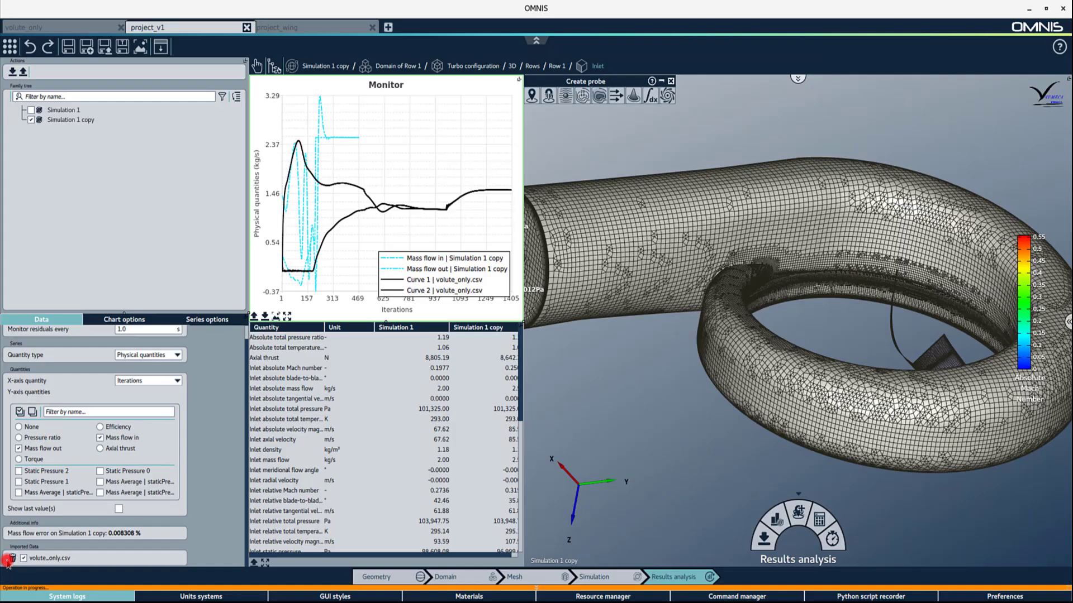
- Save the mass flow plot as a PNG image named picture and toggle the plot's expanded view
left_click(277, 316)
left_click(238, 479)
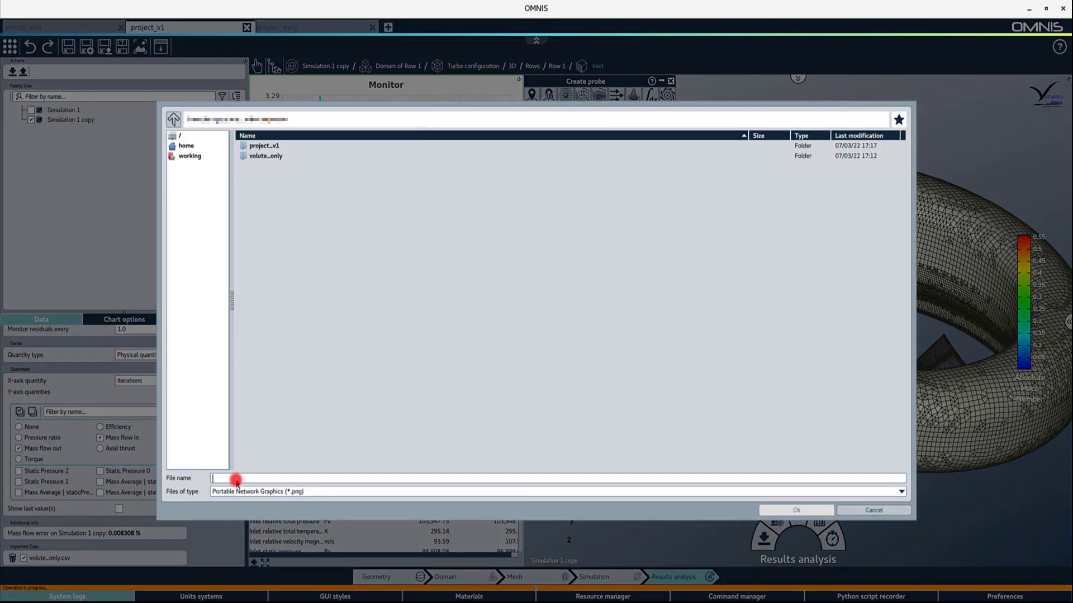
type("picture")
left_click(769, 509)
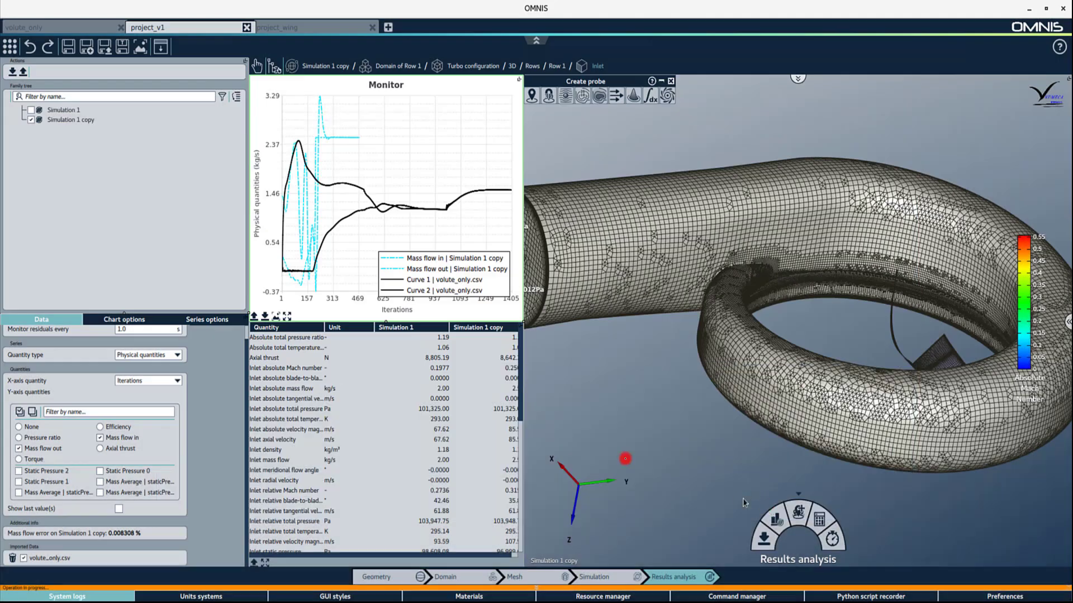
left_click(287, 316)
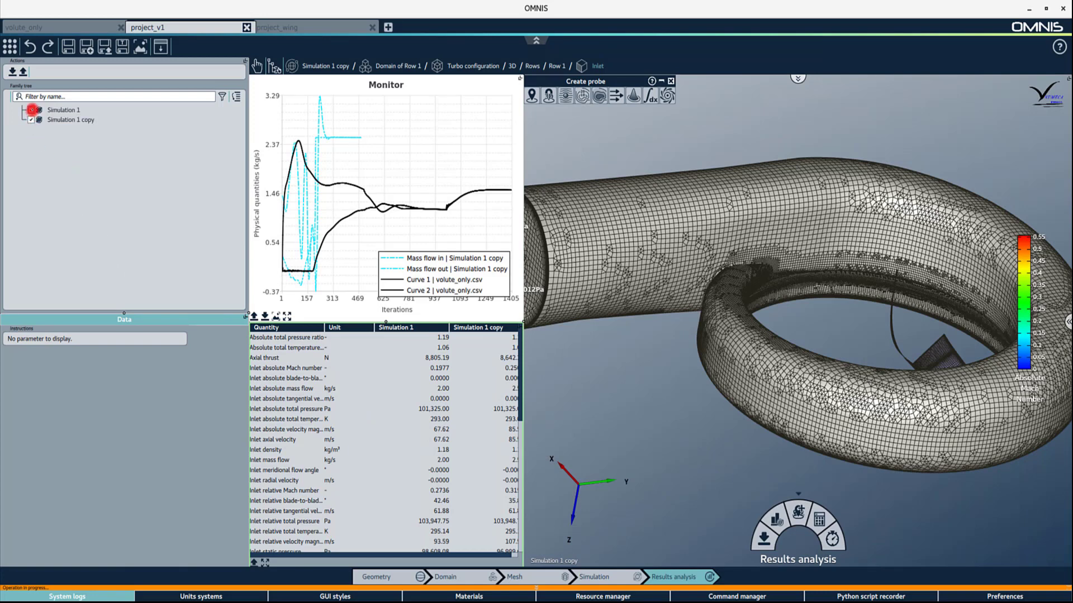
- Remove Simulation 1 from the quantity table and export the table as a CSV file named volute
left_click(32, 110)
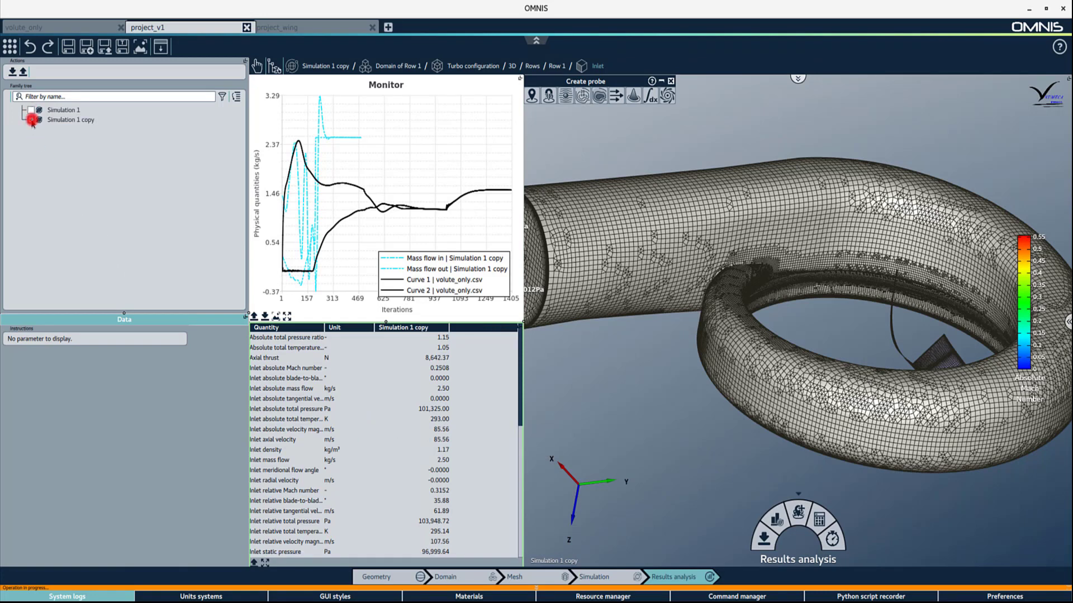
left_click(254, 563)
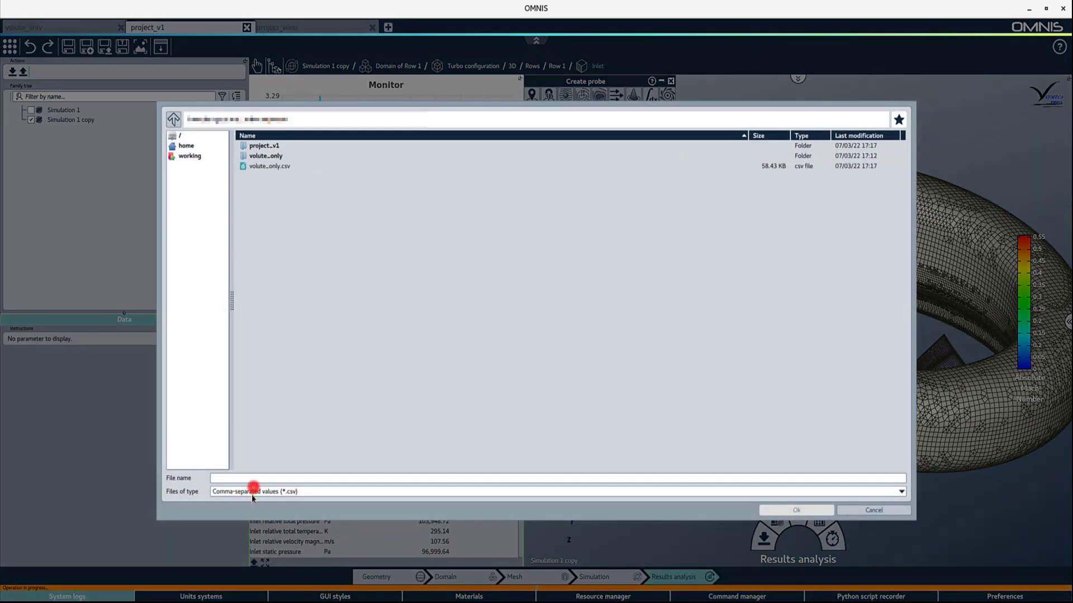
type("volute")
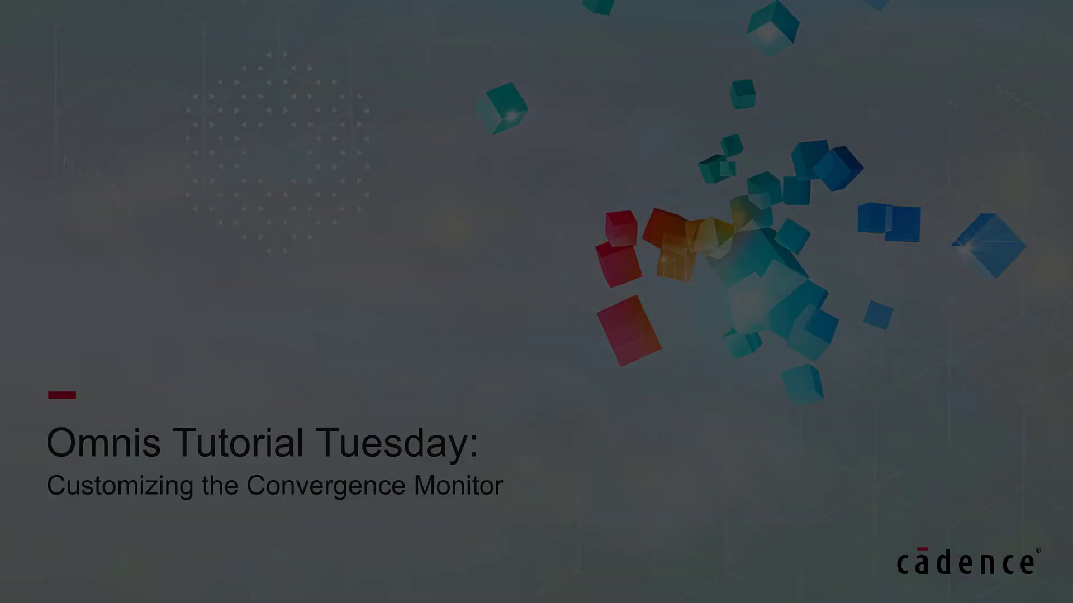